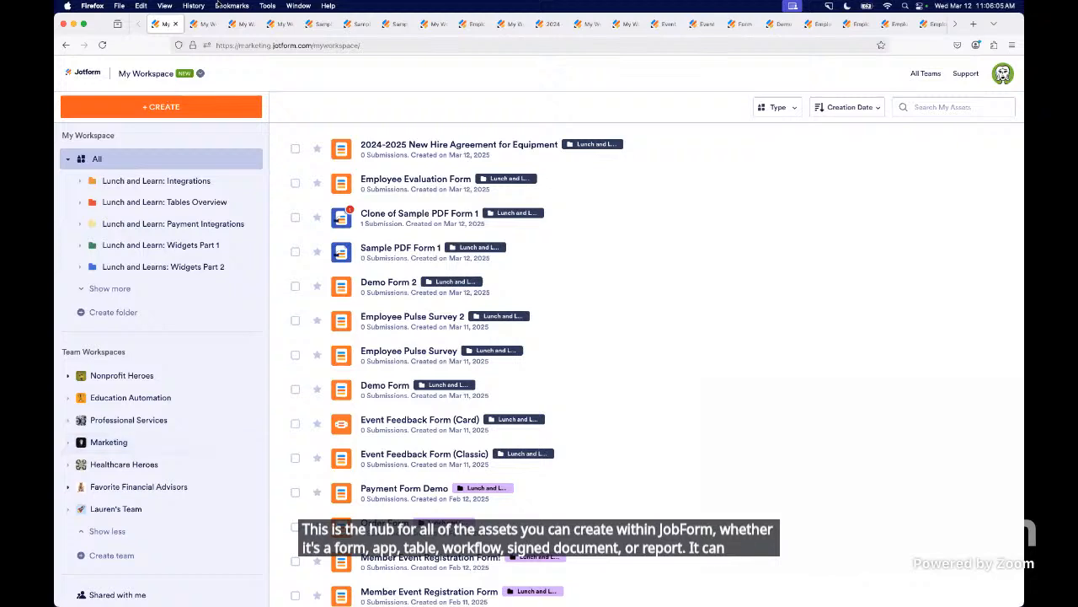
- Open the form creation options and preview the Fancy Envelope Contact Form template from the "Contact" template search
{"action": "left_click", "coordinate": [185, 108]}
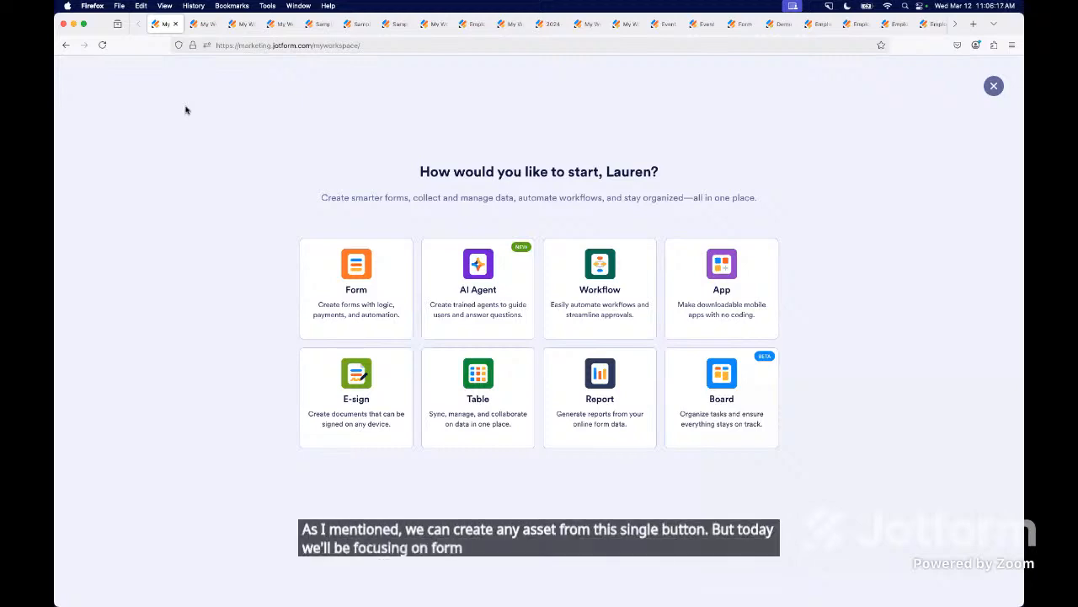
{"action": "left_click", "coordinate": [341, 268]}
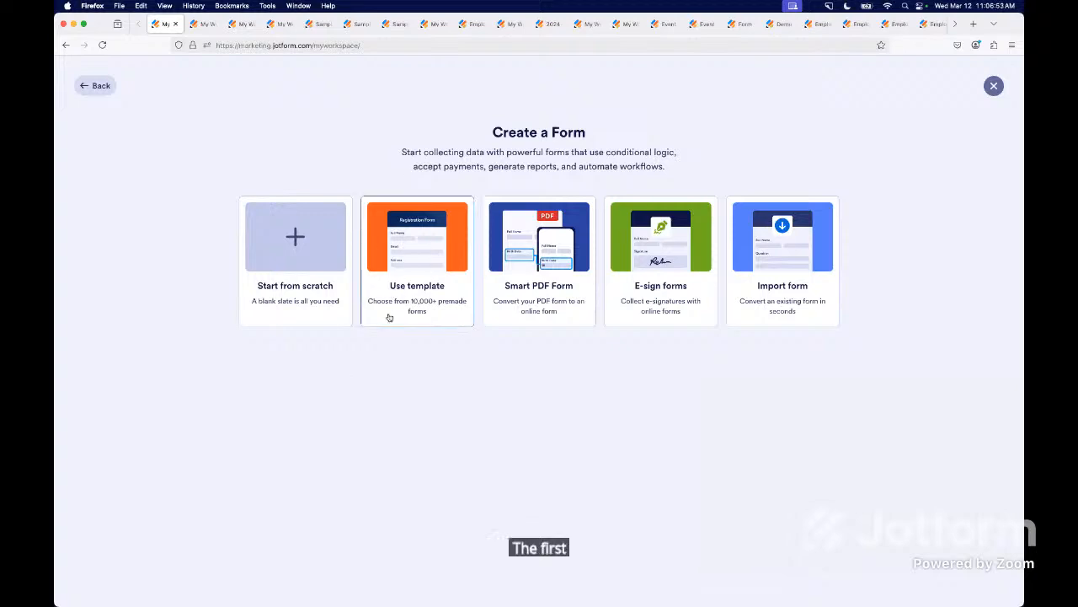
{"action": "left_click", "coordinate": [204, 23]}
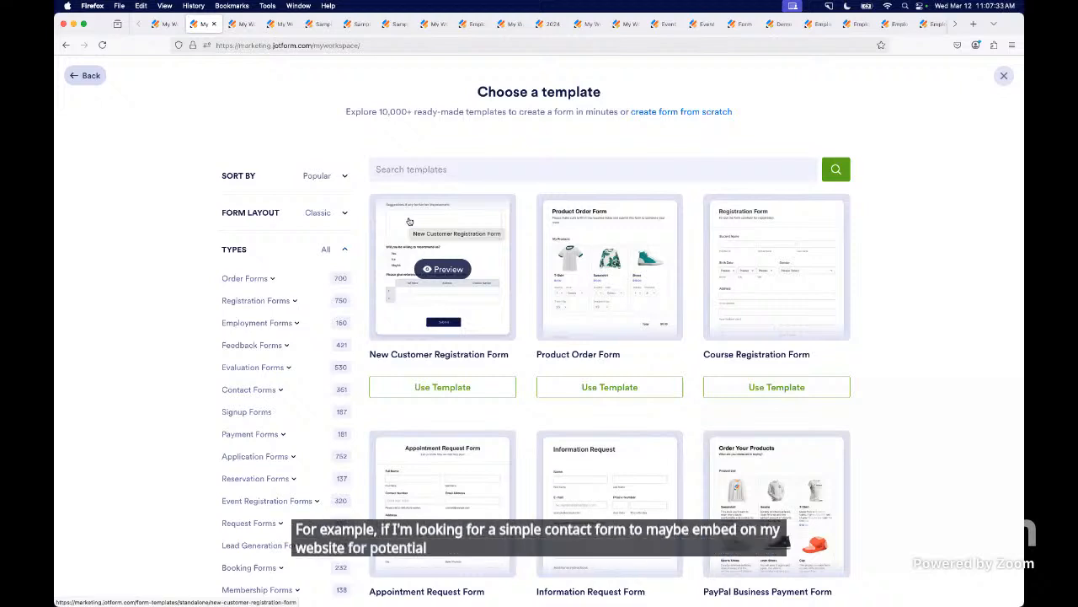
{"action": "left_click", "coordinate": [240, 26]}
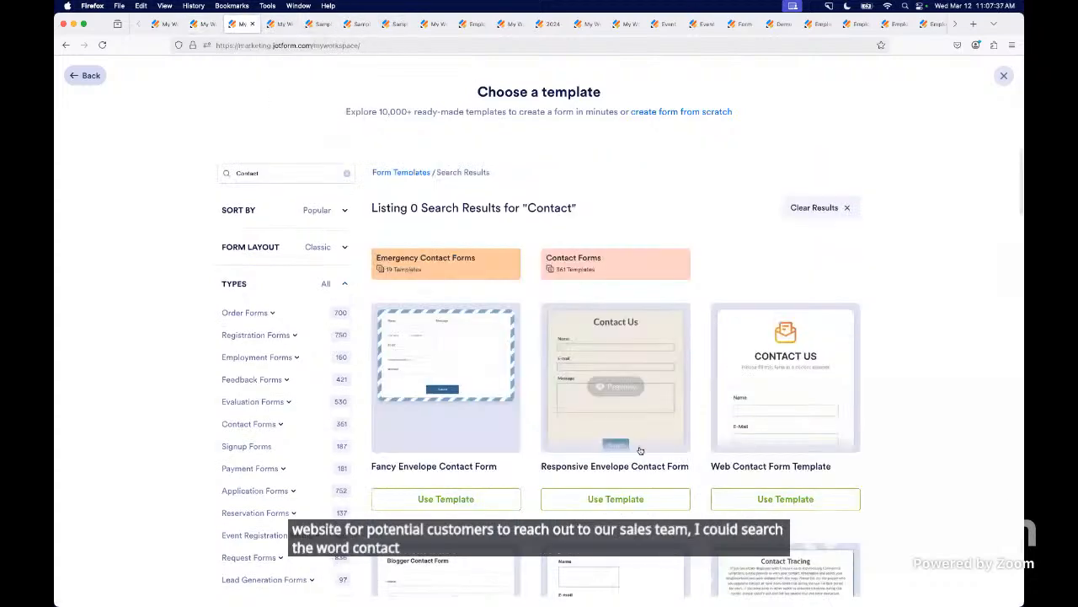
{"action": "scroll", "coordinate": [640, 451], "scroll_direction": "down", "scroll_amount": 3}
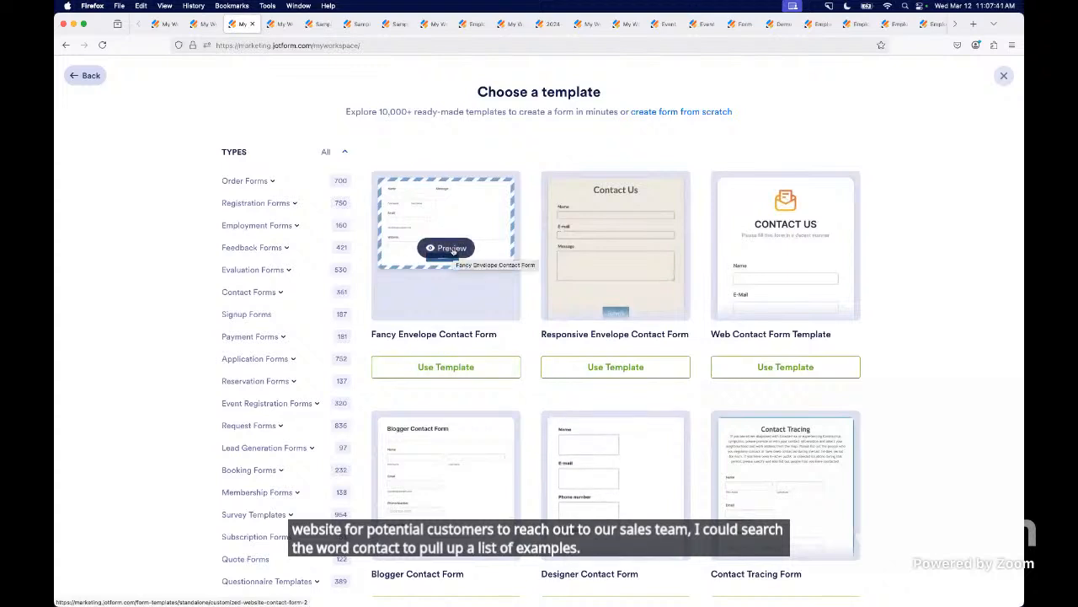
{"action": "left_click", "coordinate": [451, 248]}
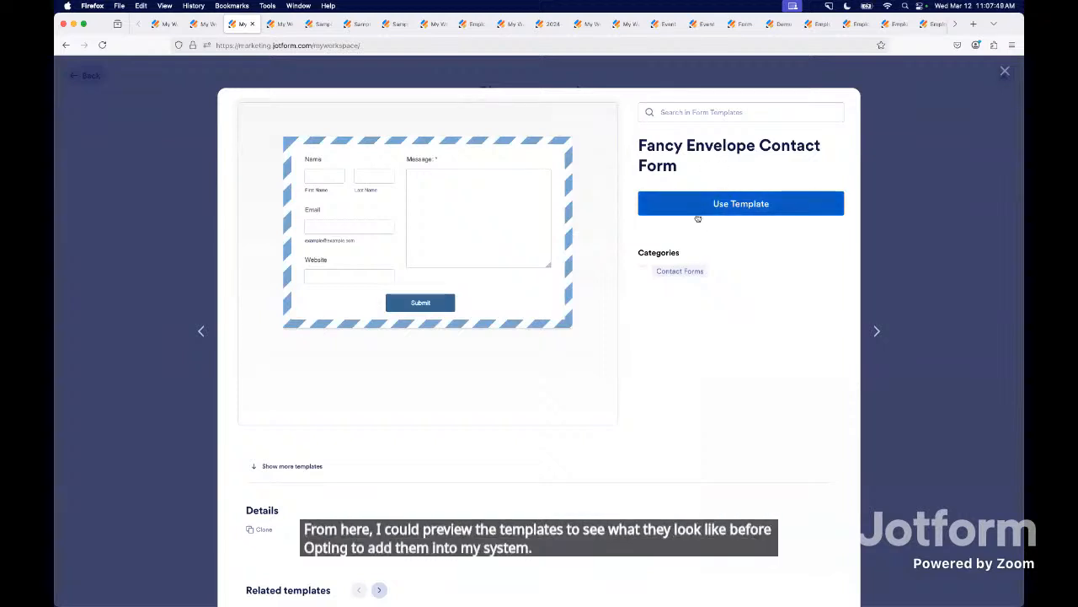
- Start a new Smart PDF form, and open the existing Sample PDF Form 1 in the form builder
{"action": "left_click", "coordinate": [276, 23]}
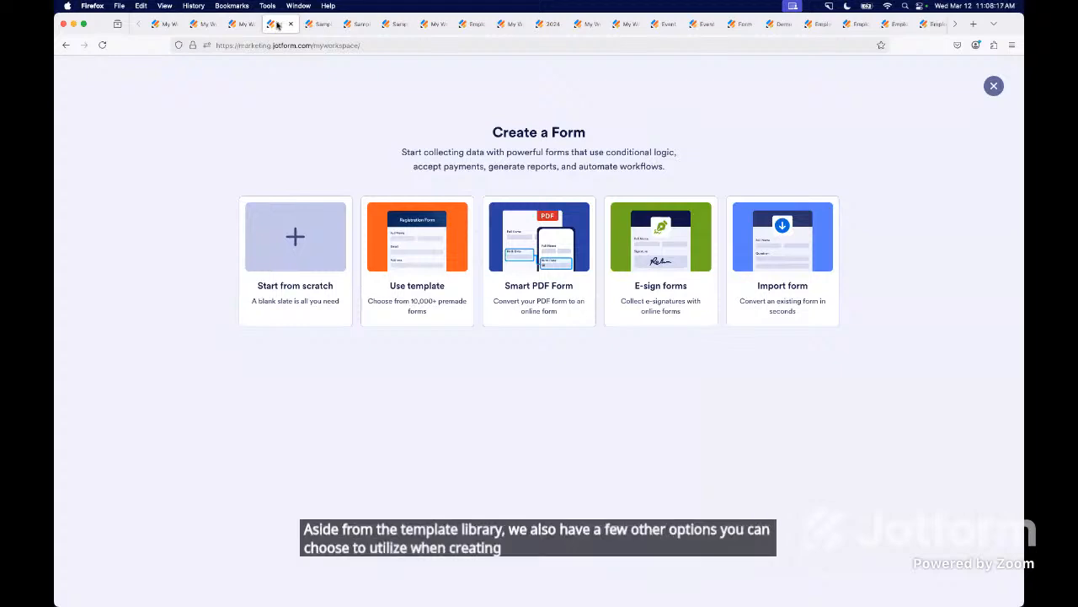
{"action": "left_click", "coordinate": [538, 293]}
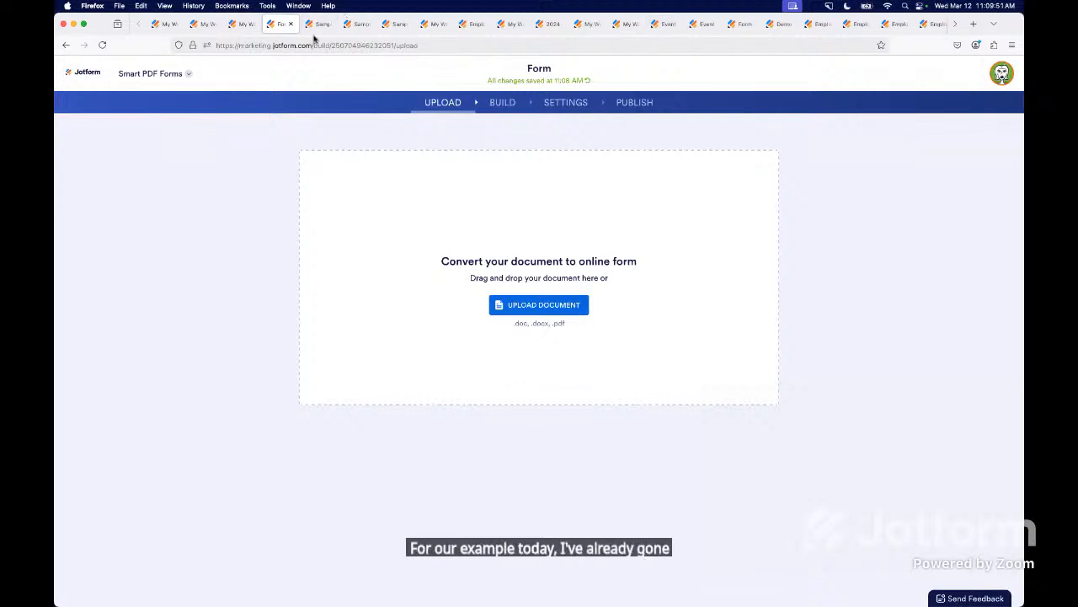
{"action": "mouse_move", "coordinate": [321, 32]}
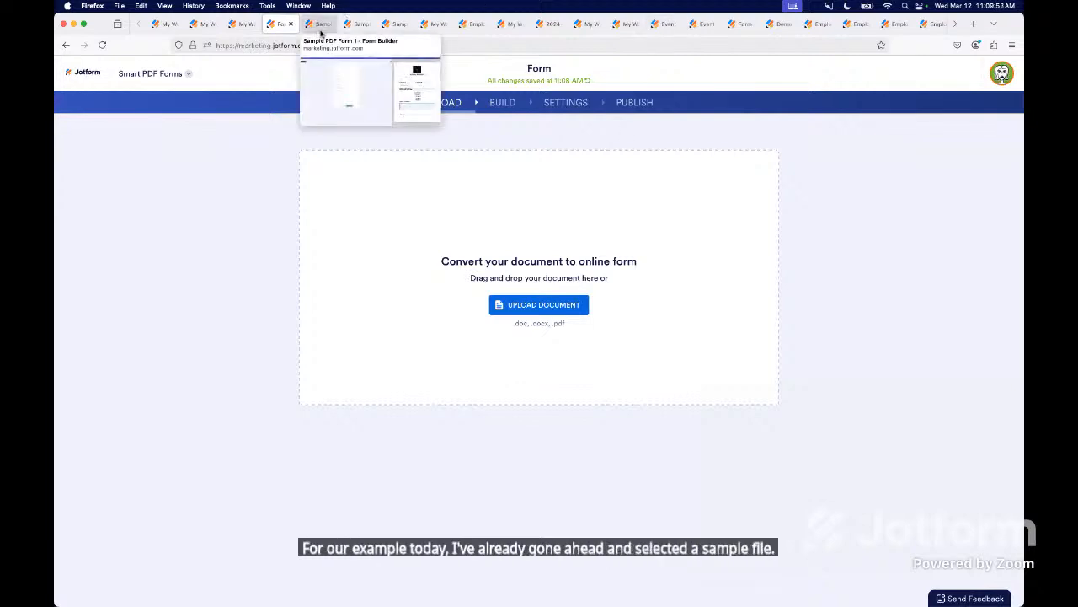
{"action": "left_click", "coordinate": [321, 31]}
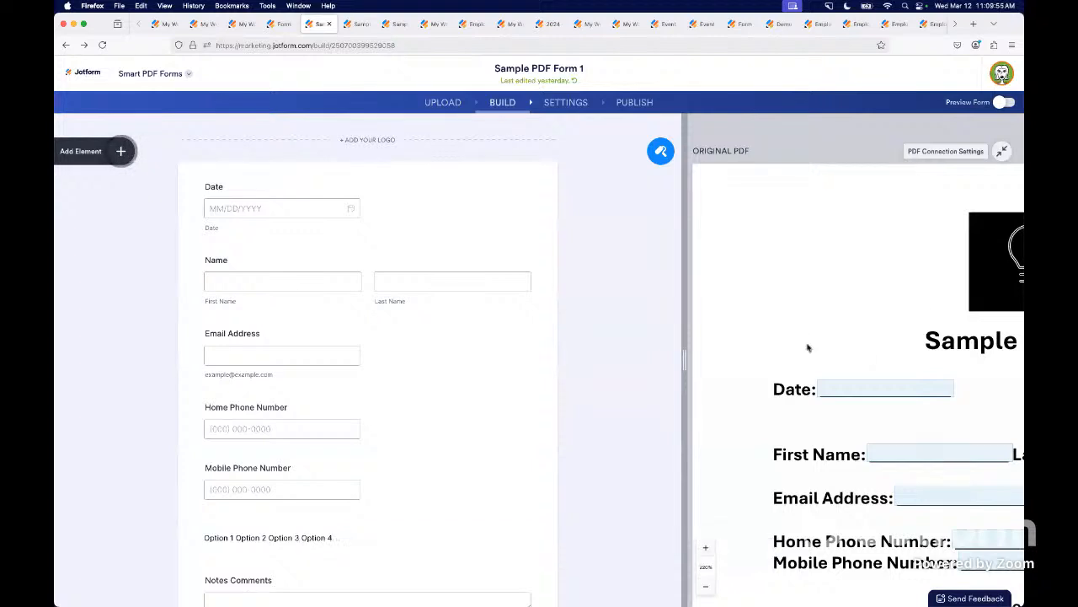
- Zoom out the original PDF and widen its pane to compare the whole document with the generated form fields
{"action": "scroll", "coordinate": [856, 331], "scroll_direction": "down", "scroll_amount": 4}
{"action": "scroll", "coordinate": [855, 332], "scroll_direction": "right", "scroll_amount": 3}
{"action": "scroll", "coordinate": [842, 324], "scroll_direction": "right", "scroll_amount": 1}
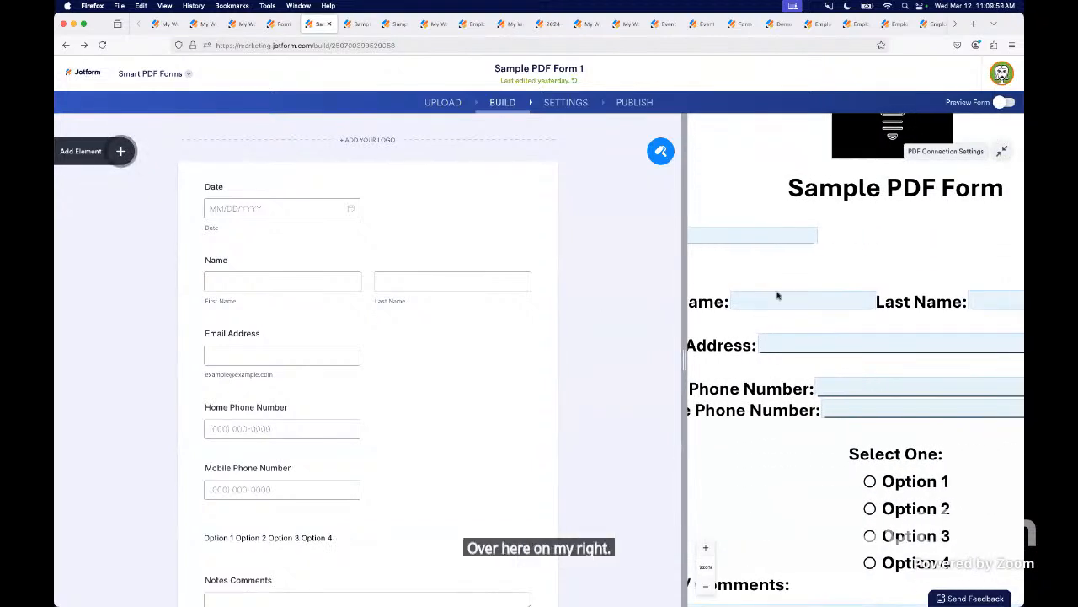
{"action": "left_click", "coordinate": [706, 586]}
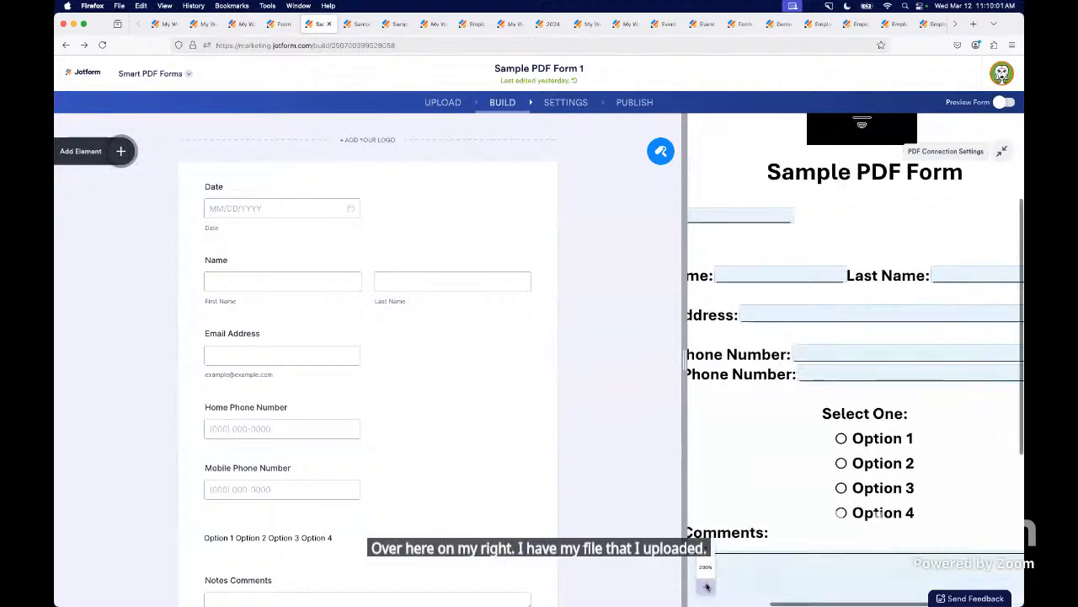
{"action": "left_click", "coordinate": [706, 586]}
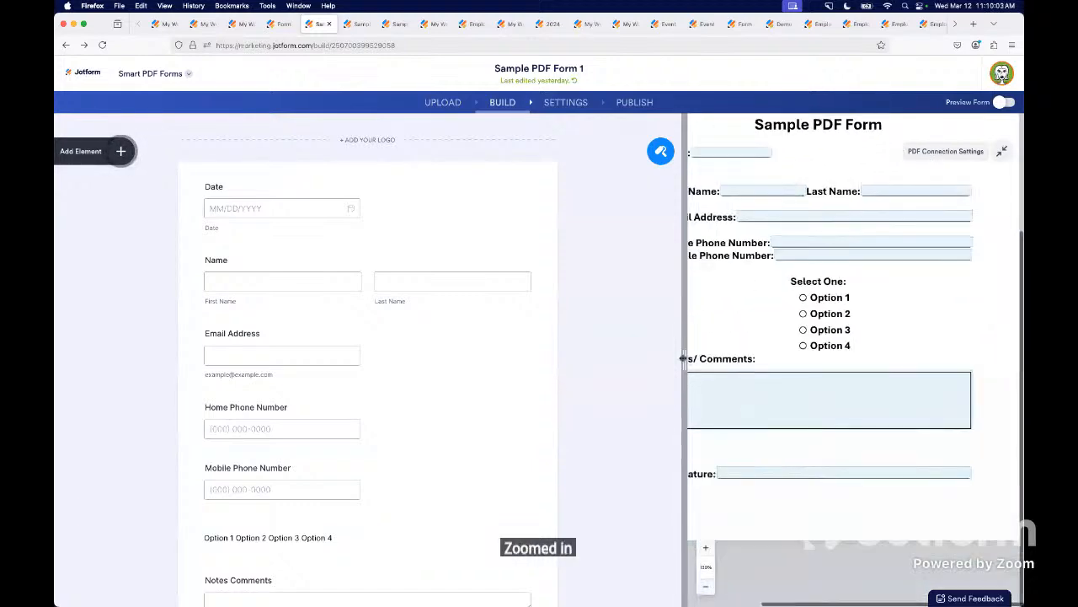
{"action": "left_click_drag", "start_coordinate": [681, 362], "coordinate": [573, 378]}
{"action": "scroll", "coordinate": [694, 386], "scroll_direction": "up", "scroll_amount": 2}
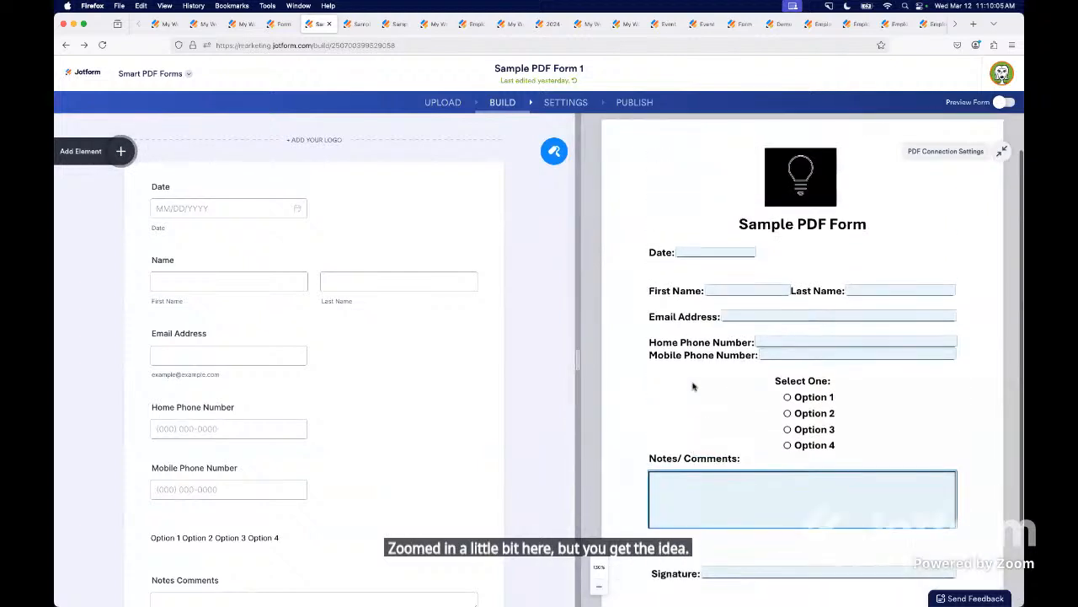
{"action": "scroll", "coordinate": [694, 386], "scroll_direction": "up", "scroll_amount": 1}
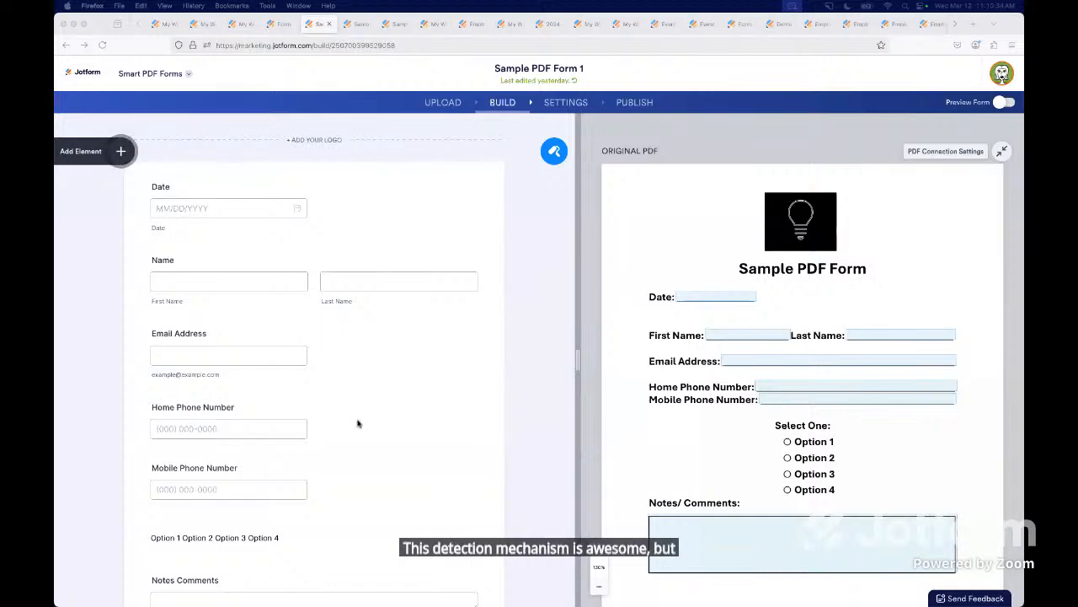
- Add a Single Choice question below Mobile Phone Number and place its first three option fields on Option 1, 2 and 3 in the PDF
{"action": "scroll", "coordinate": [357, 423], "scroll_direction": "down", "scroll_amount": 3}
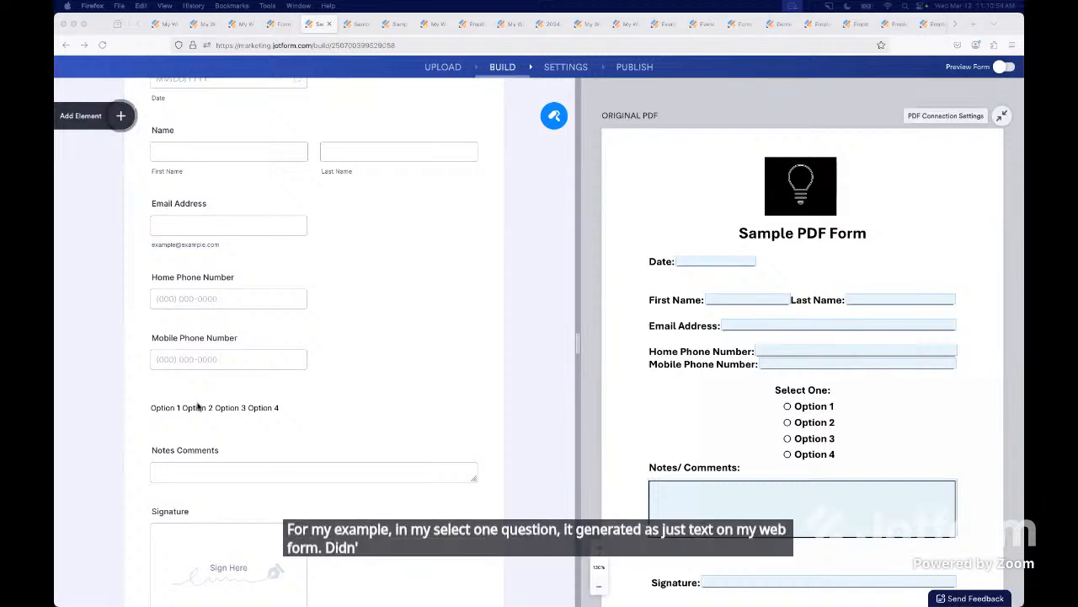
{"action": "left_click", "coordinate": [129, 35]}
{"action": "left_click", "coordinate": [120, 117]}
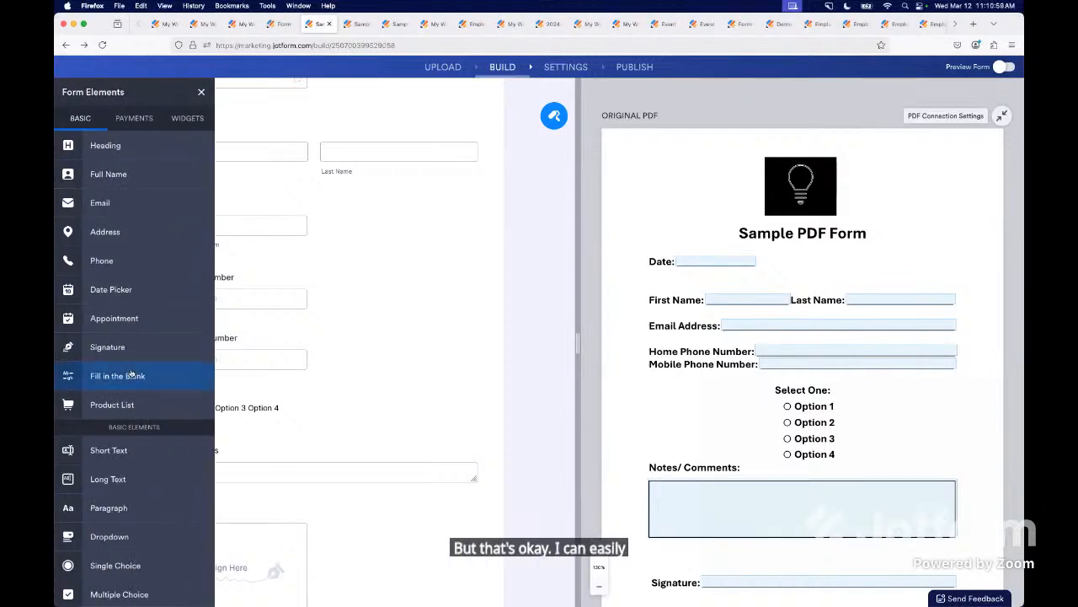
{"action": "left_click_drag", "start_coordinate": [131, 569], "coordinate": [331, 452]}
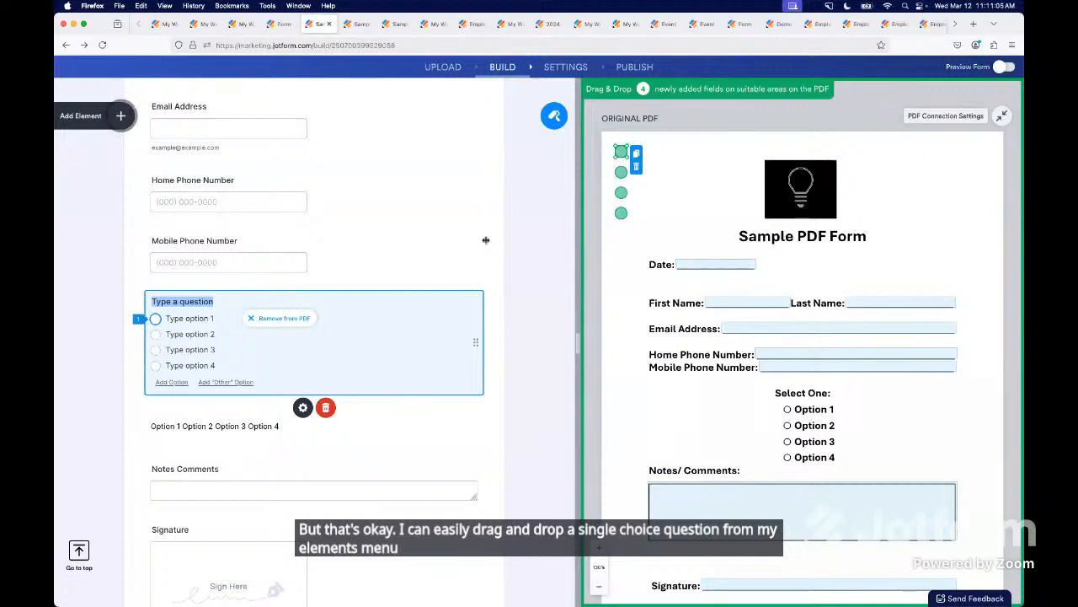
{"action": "left_click_drag", "start_coordinate": [621, 152], "coordinate": [789, 409]}
{"action": "left_click_drag", "start_coordinate": [623, 174], "coordinate": [787, 425]}
{"action": "left_click_drag", "start_coordinate": [621, 192], "coordinate": [792, 444]}
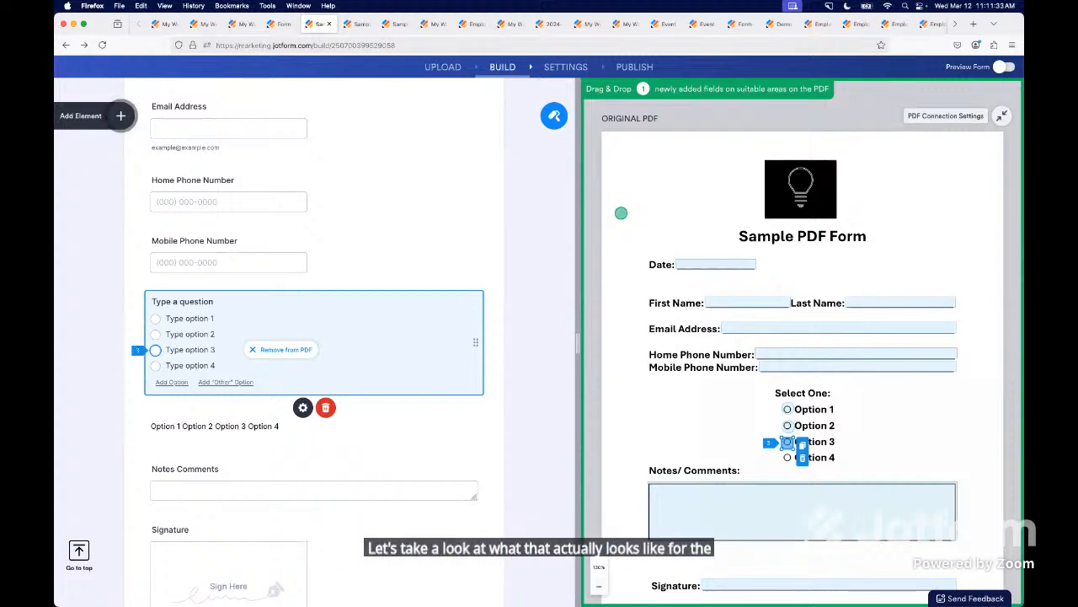
- Start filling the Sample PDF Form 2 preview as a respondent, and examine its submission on the original PDF
{"action": "left_click", "coordinate": [357, 24]}
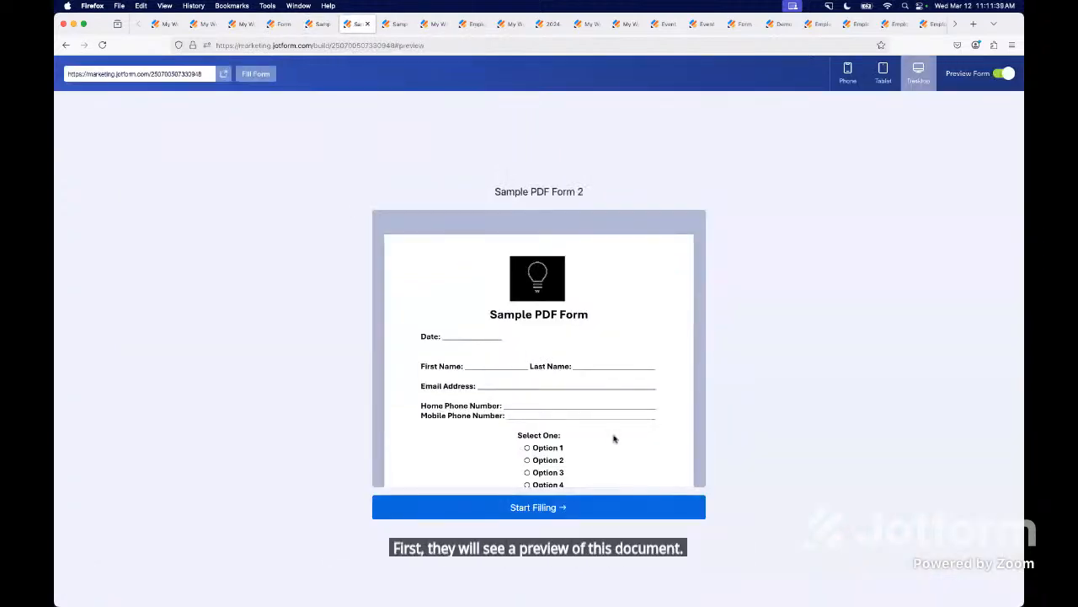
{"action": "left_click", "coordinate": [525, 509]}
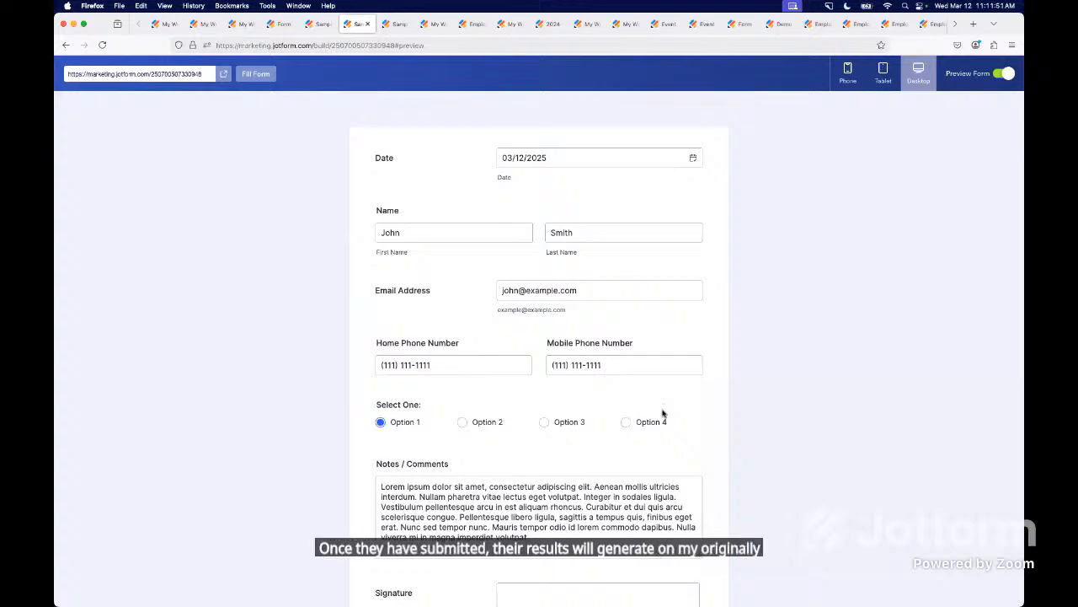
{"action": "left_click", "coordinate": [394, 23]}
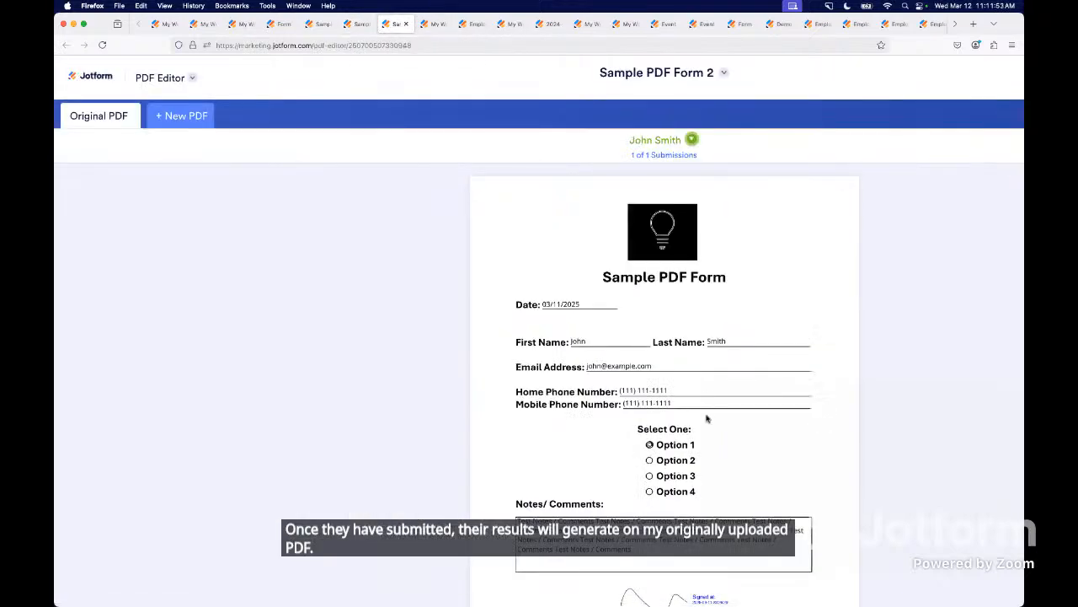
{"action": "scroll", "coordinate": [707, 415], "scroll_direction": "down", "scroll_amount": 3}
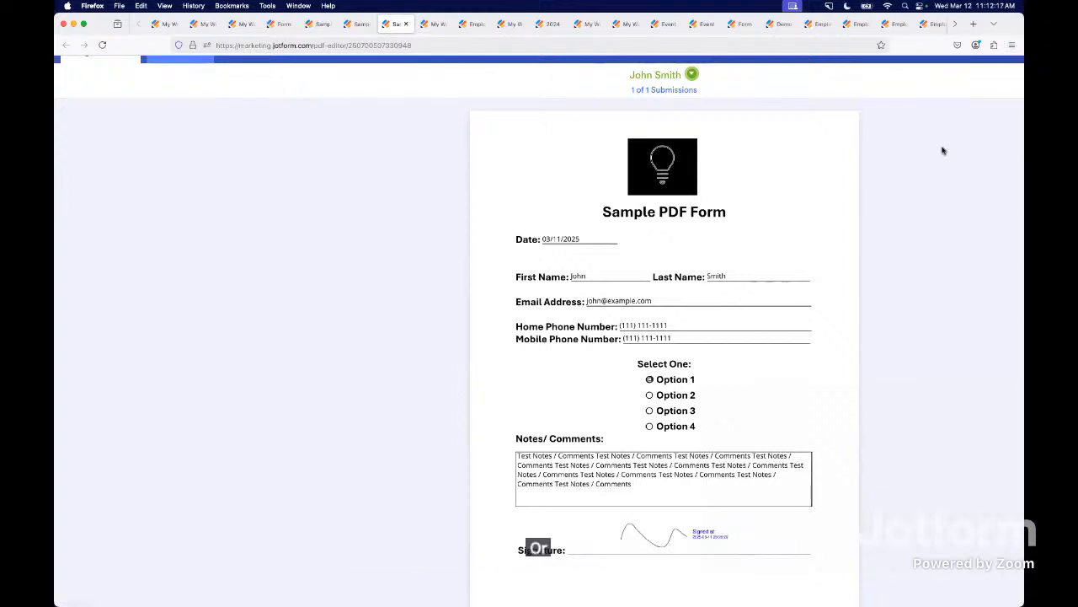
{"action": "scroll", "coordinate": [944, 150], "scroll_direction": "up", "scroll_amount": 2}
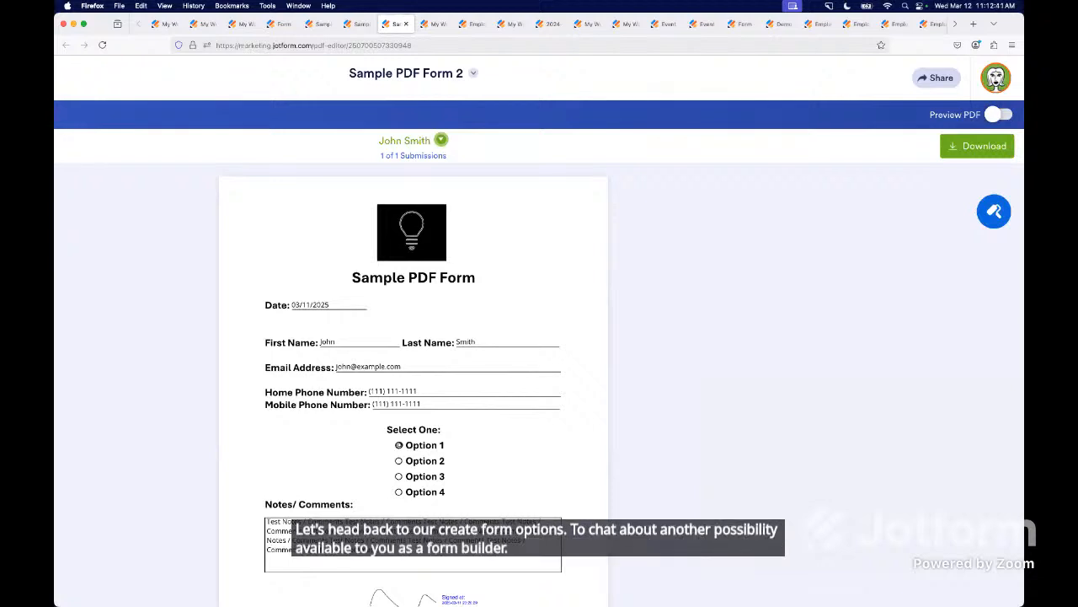
- Choose to import an existing form and supply the Employee Evaluation Form's URL as the web page source
{"action": "left_click", "coordinate": [430, 24]}
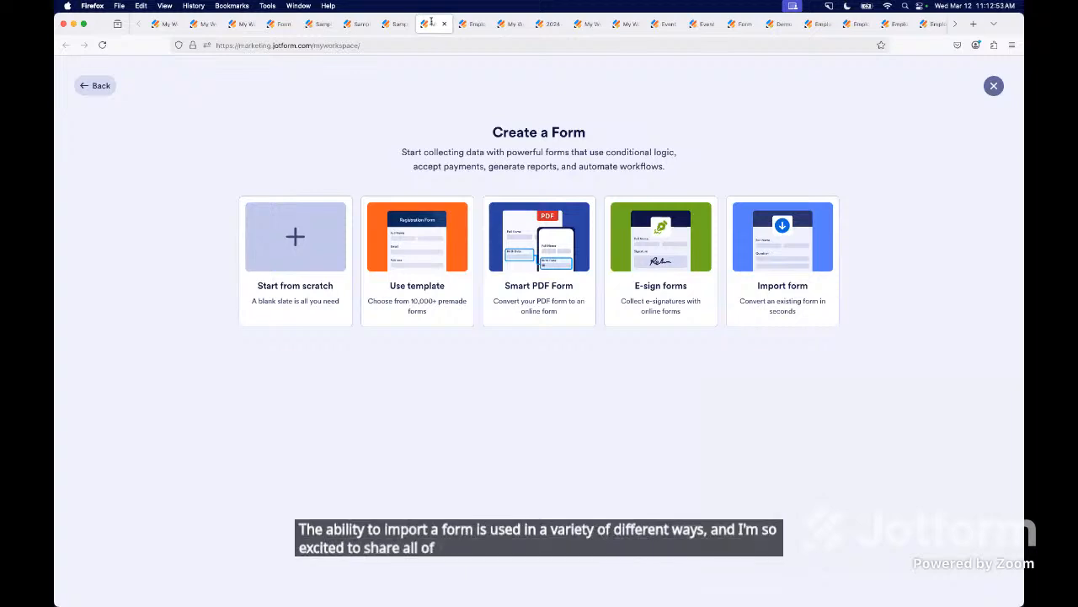
{"action": "left_click", "coordinate": [778, 274]}
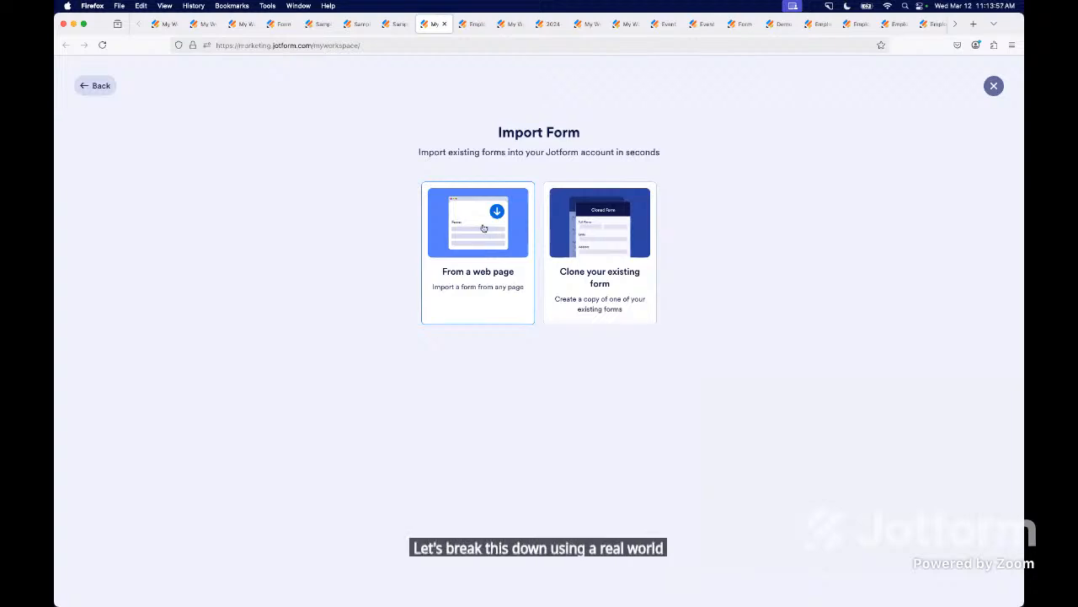
{"action": "left_click", "coordinate": [473, 23]}
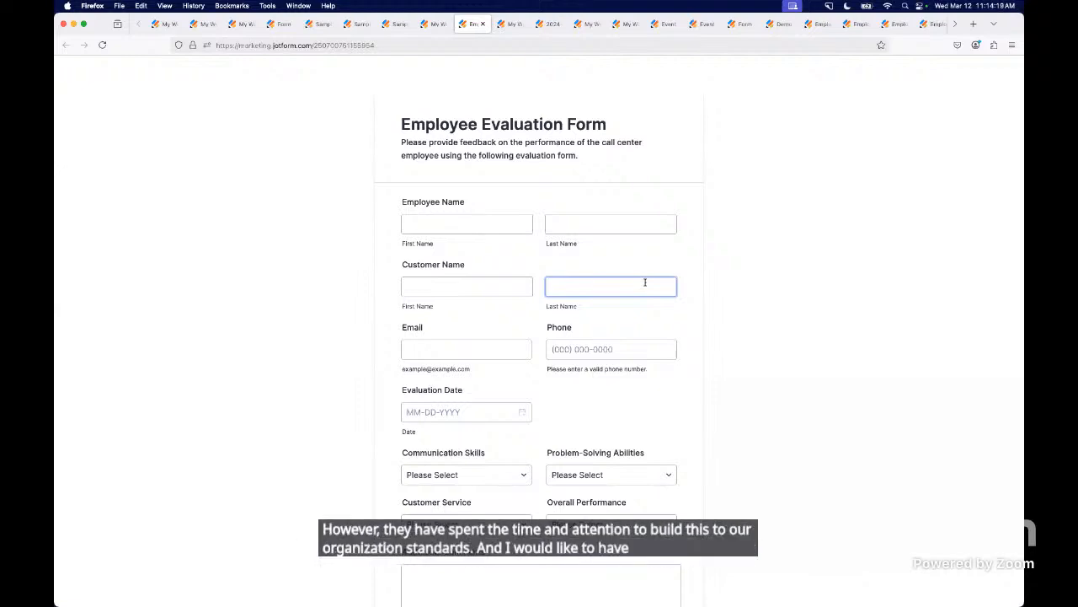
{"action": "double_click", "coordinate": [317, 42]}
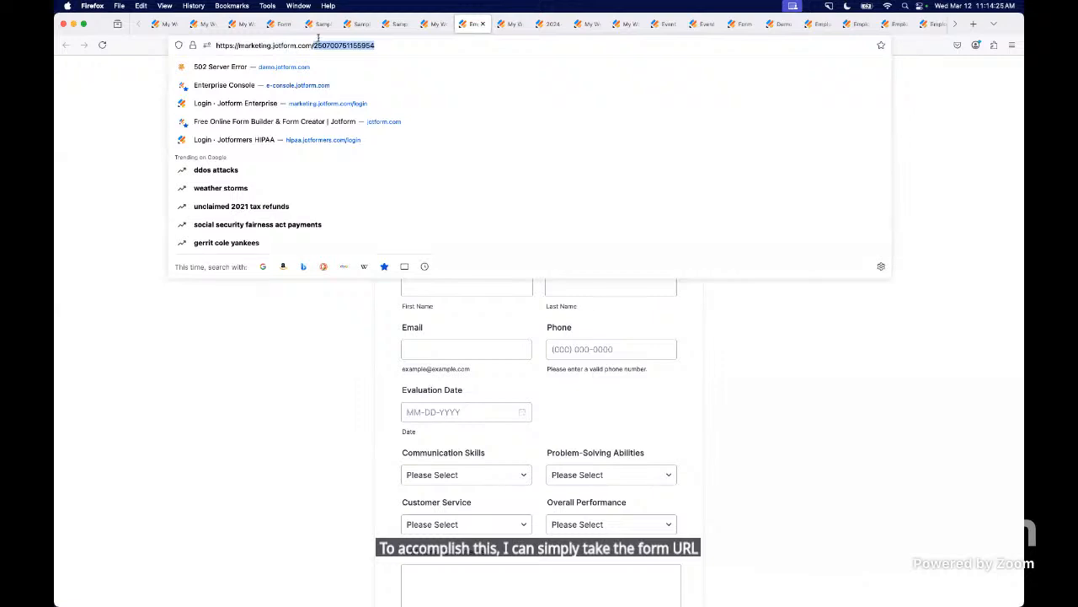
{"action": "left_click", "coordinate": [281, 373]}
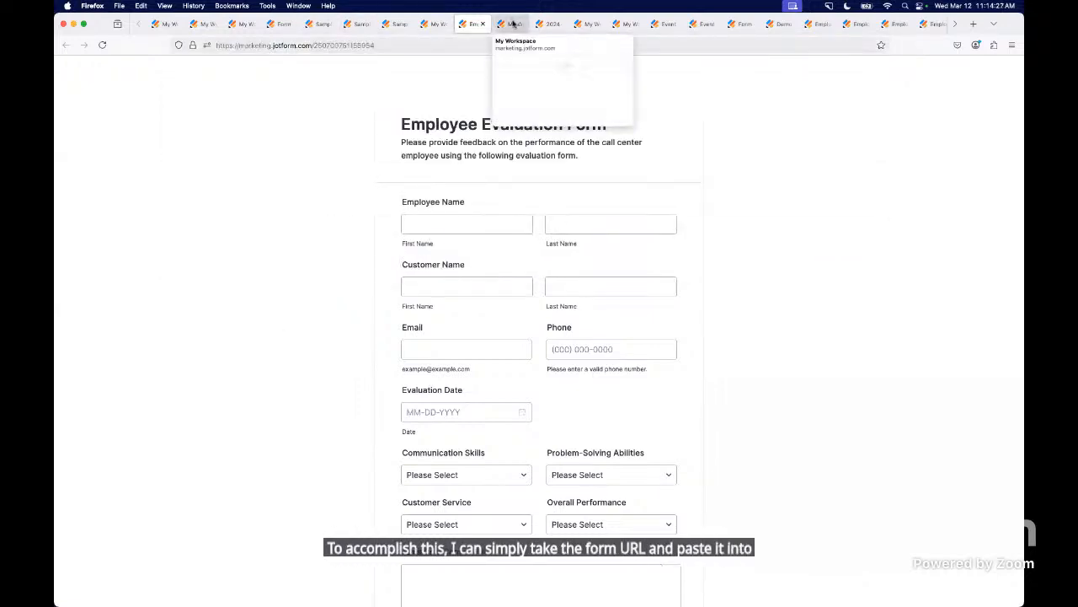
{"action": "left_click", "coordinate": [513, 23]}
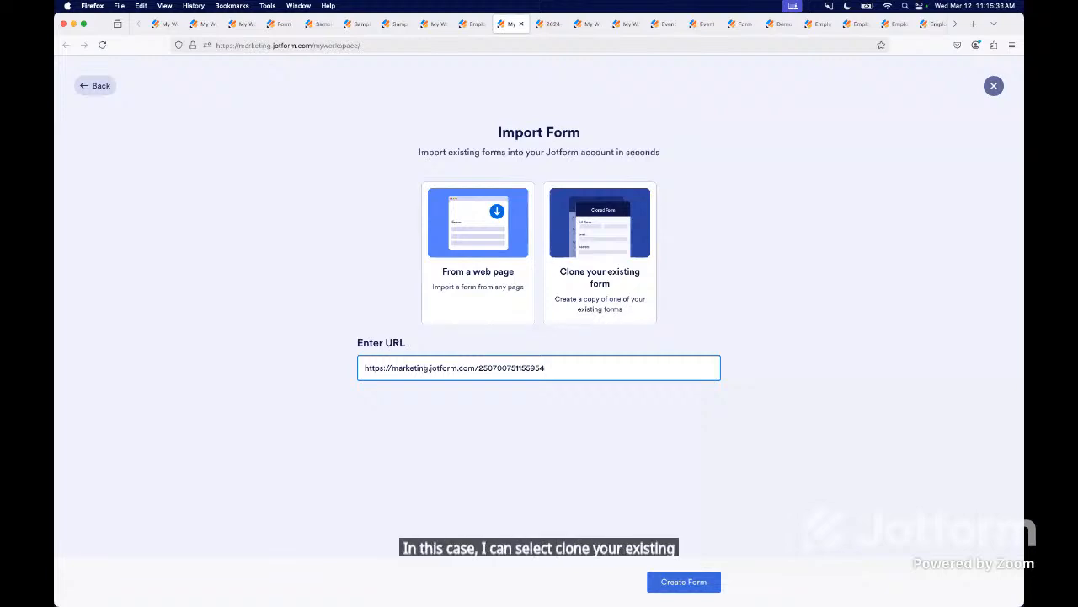
- Review the 2024-2025 New Hire Agreement for Equipment form and select it as the existing form to clone
{"action": "left_click", "coordinate": [548, 26]}
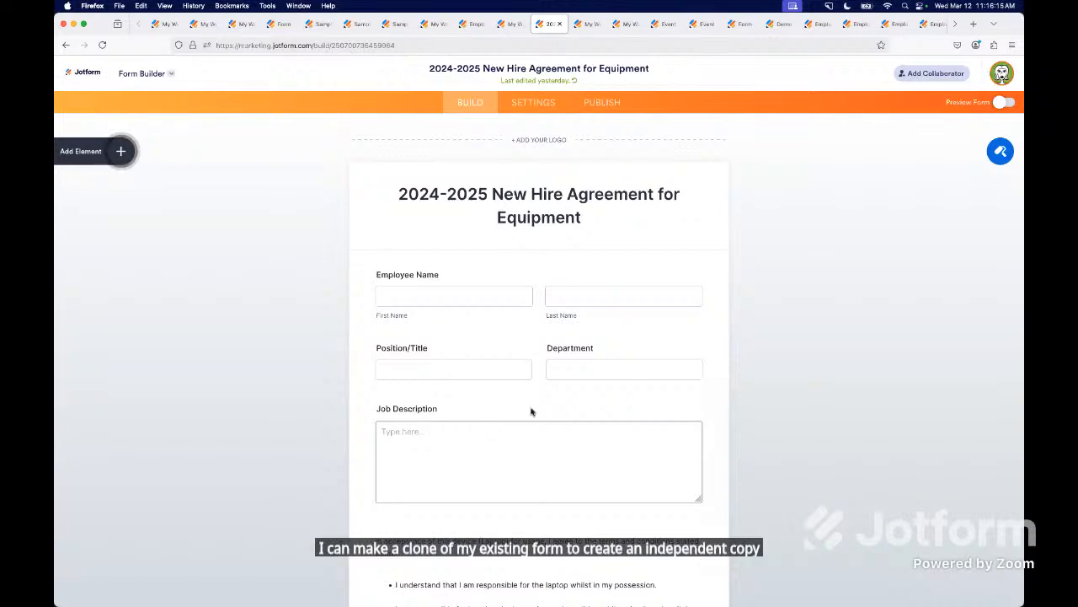
{"action": "scroll", "coordinate": [531, 412], "scroll_direction": "down", "scroll_amount": 2}
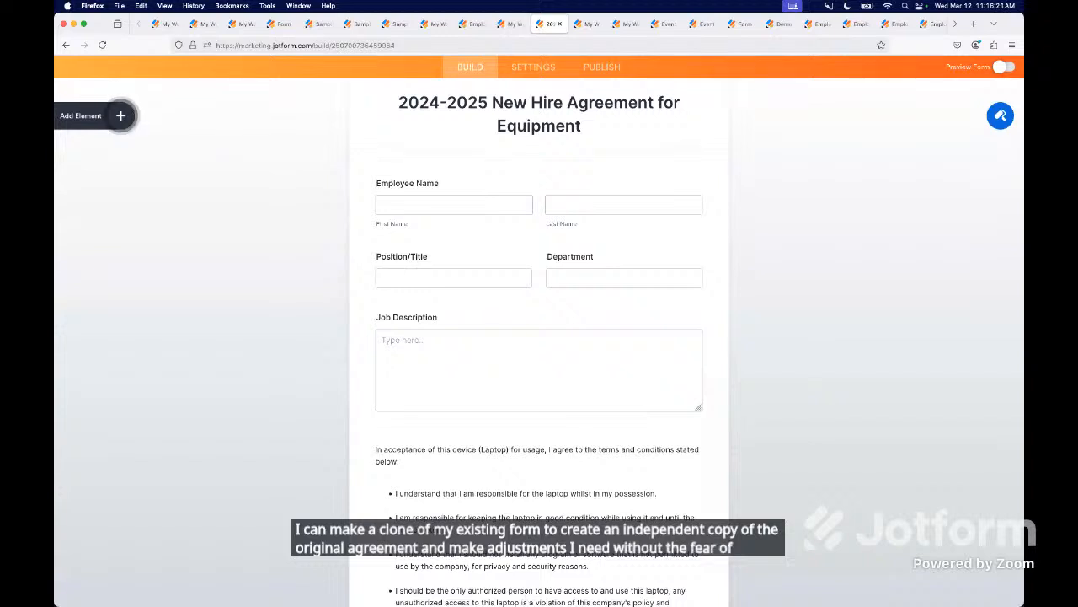
{"action": "left_click", "coordinate": [587, 23]}
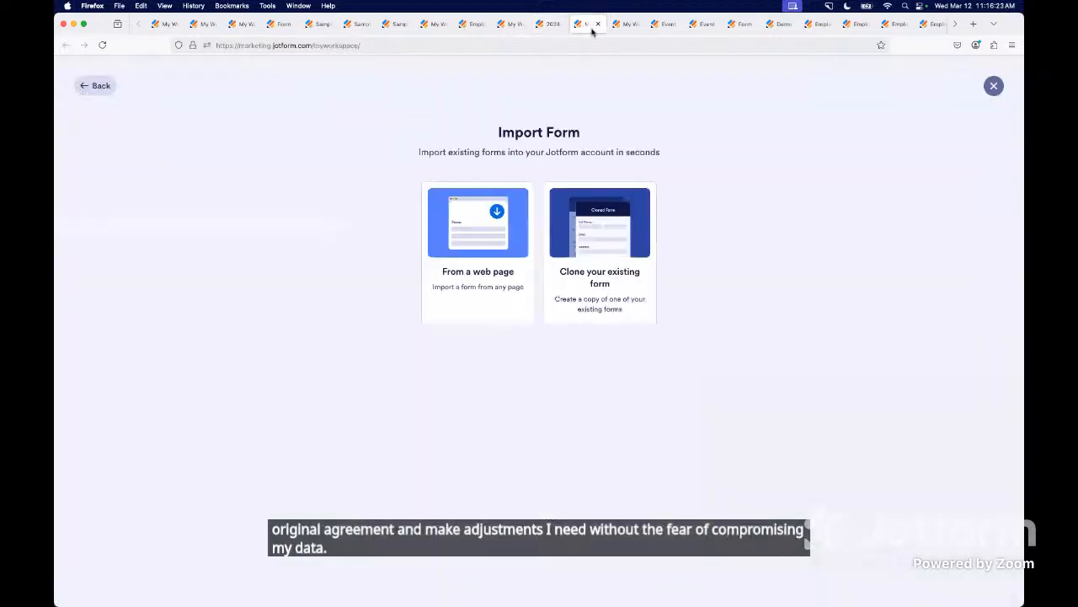
{"action": "left_click", "coordinate": [580, 252]}
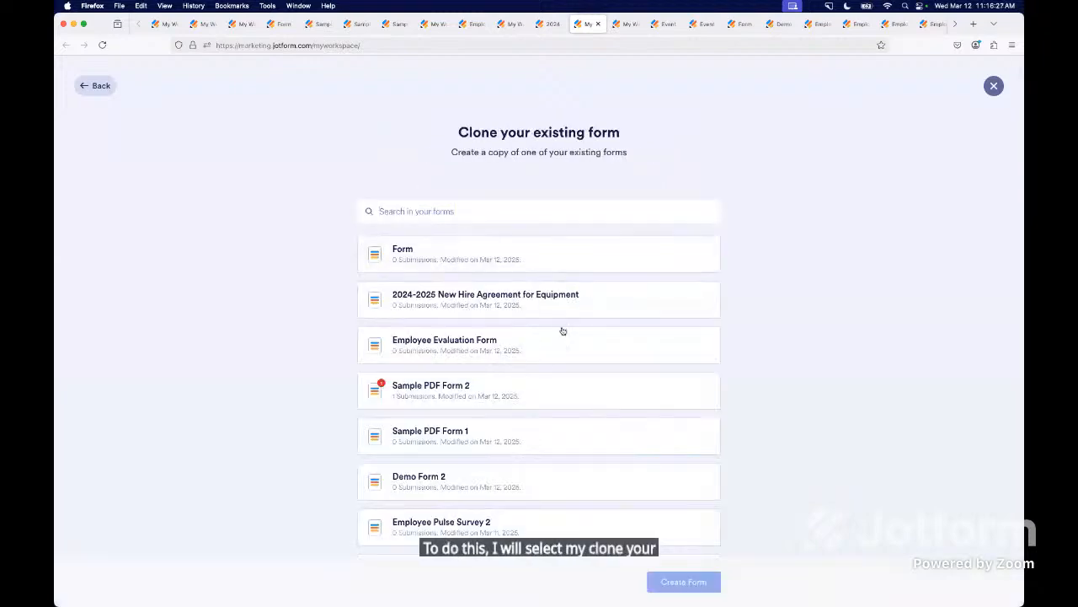
{"action": "left_click", "coordinate": [495, 300]}
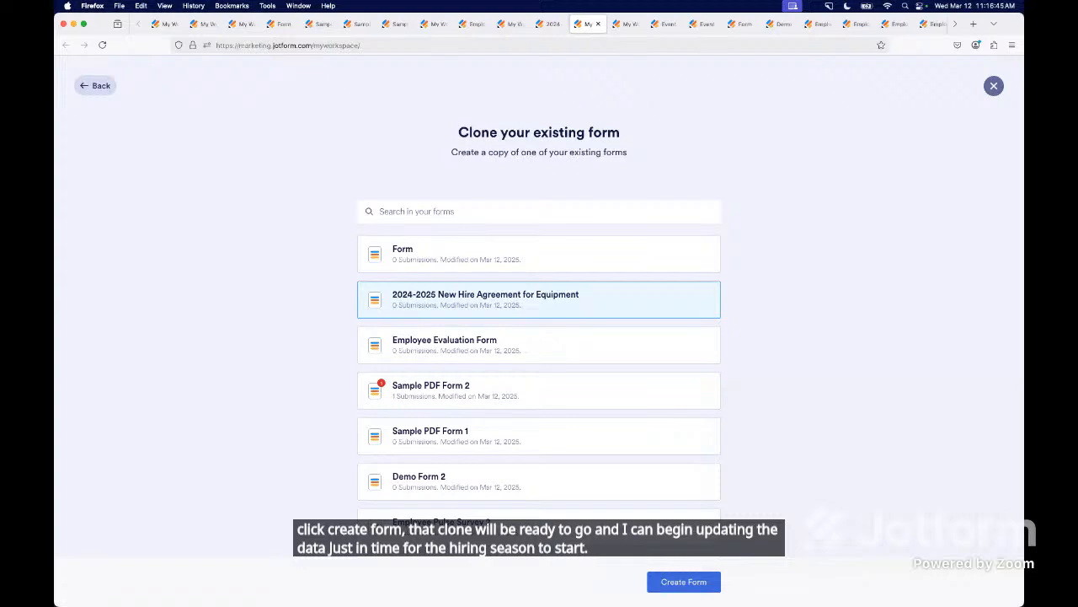
- Choose to start a new form from scratch, reaching the choice between a classic and a card layout
{"action": "left_click", "coordinate": [626, 26]}
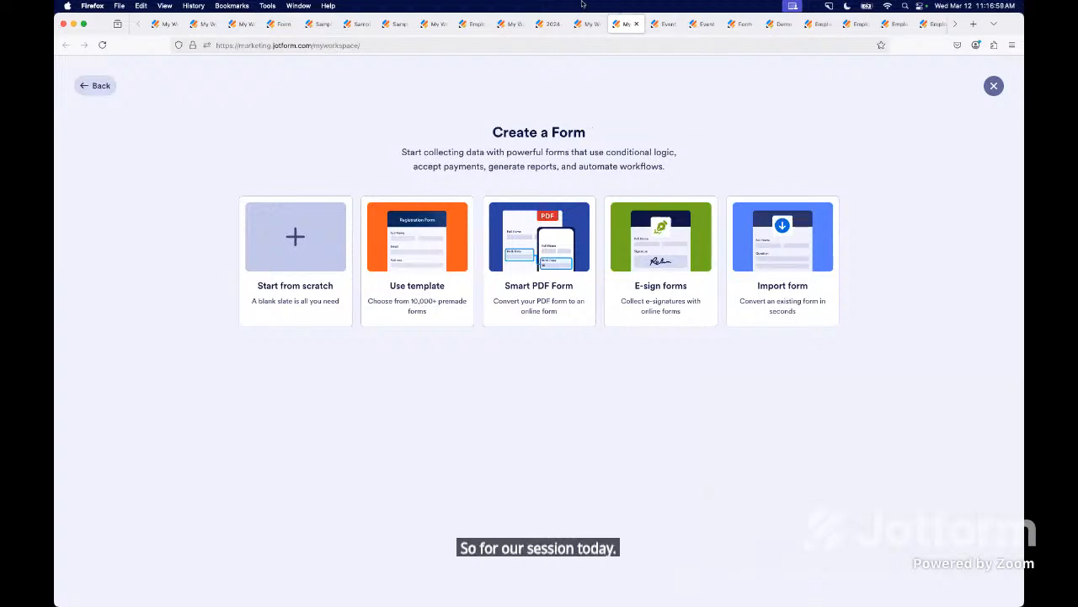
{"action": "left_click", "coordinate": [284, 286]}
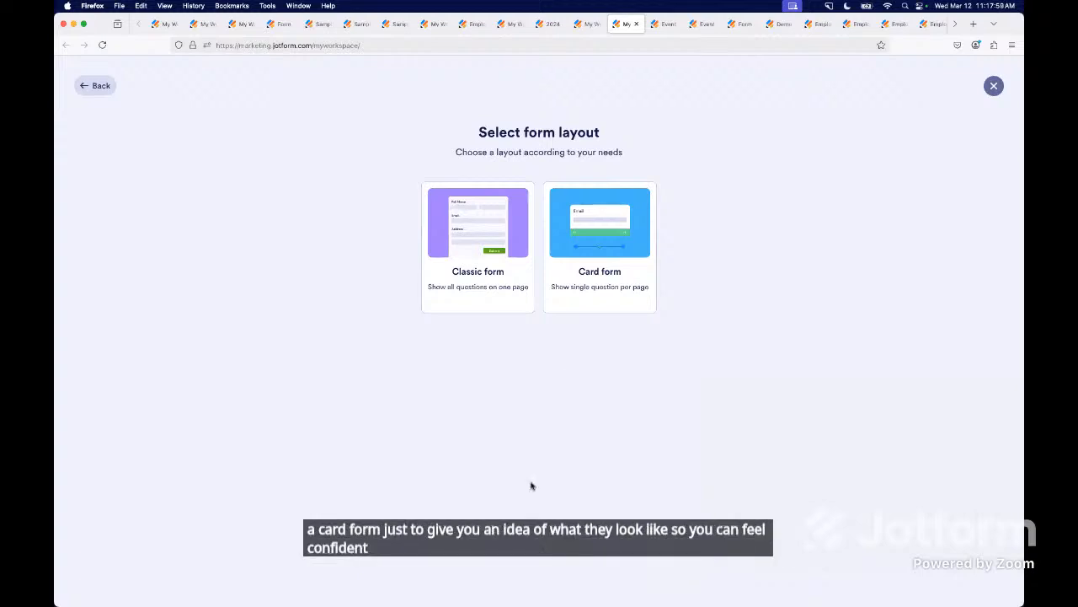
- Compare the Event Feedback survey as a classic form and as a card form, advancing through its first cards and jumping to card 7
{"action": "left_click", "coordinate": [668, 26]}
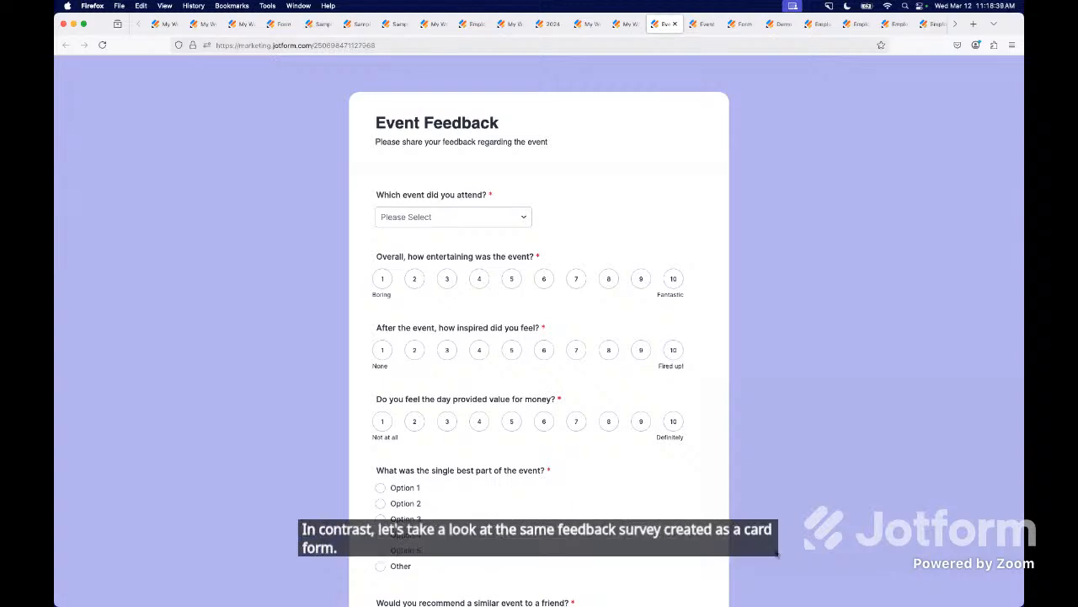
{"action": "left_click", "coordinate": [704, 23]}
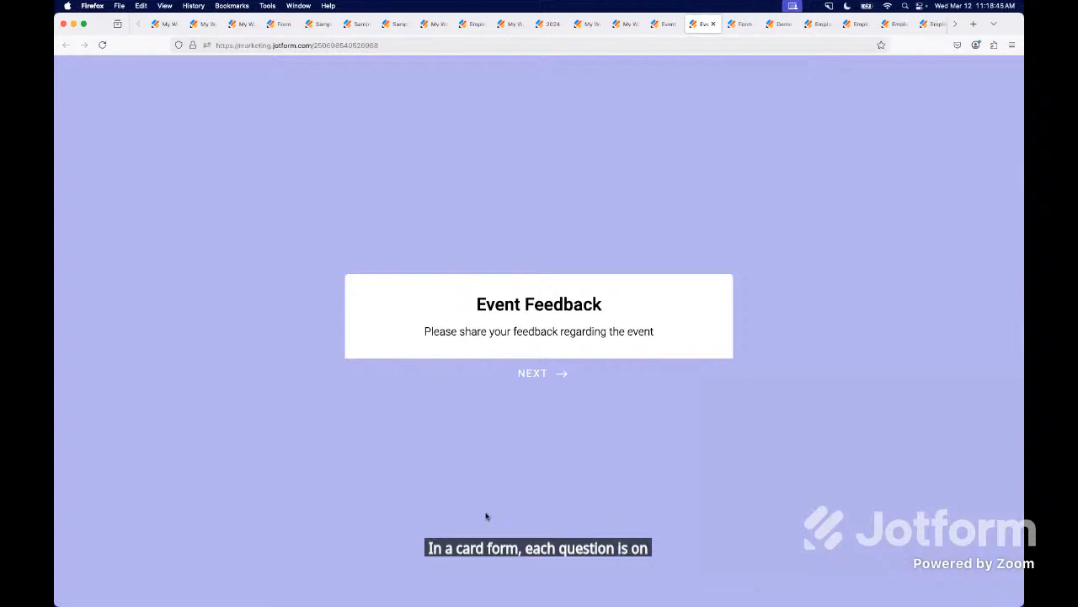
{"action": "left_click", "coordinate": [559, 371]}
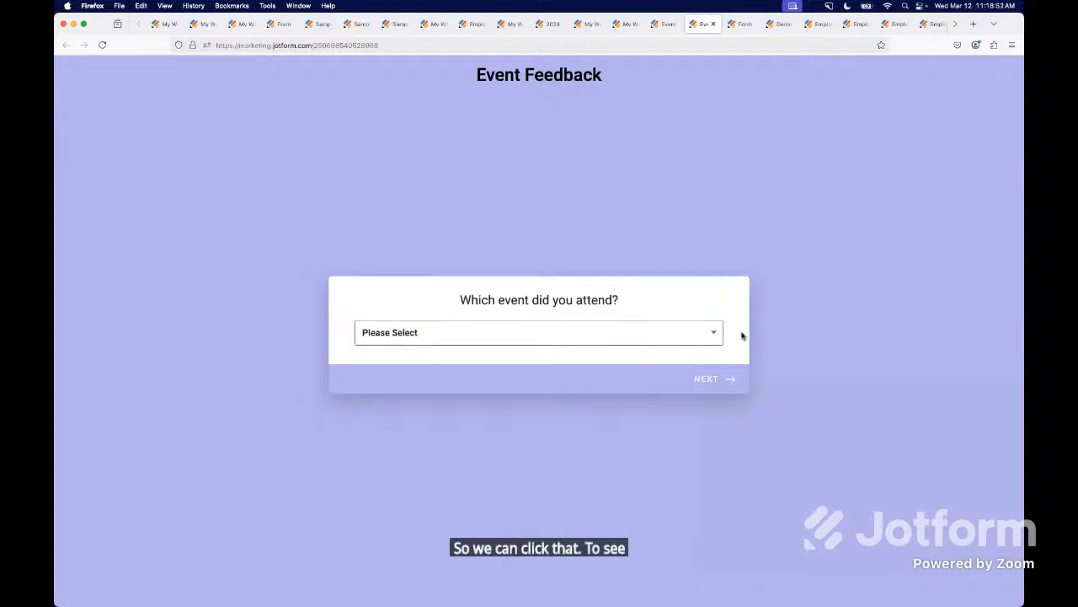
{"action": "left_click", "coordinate": [707, 376]}
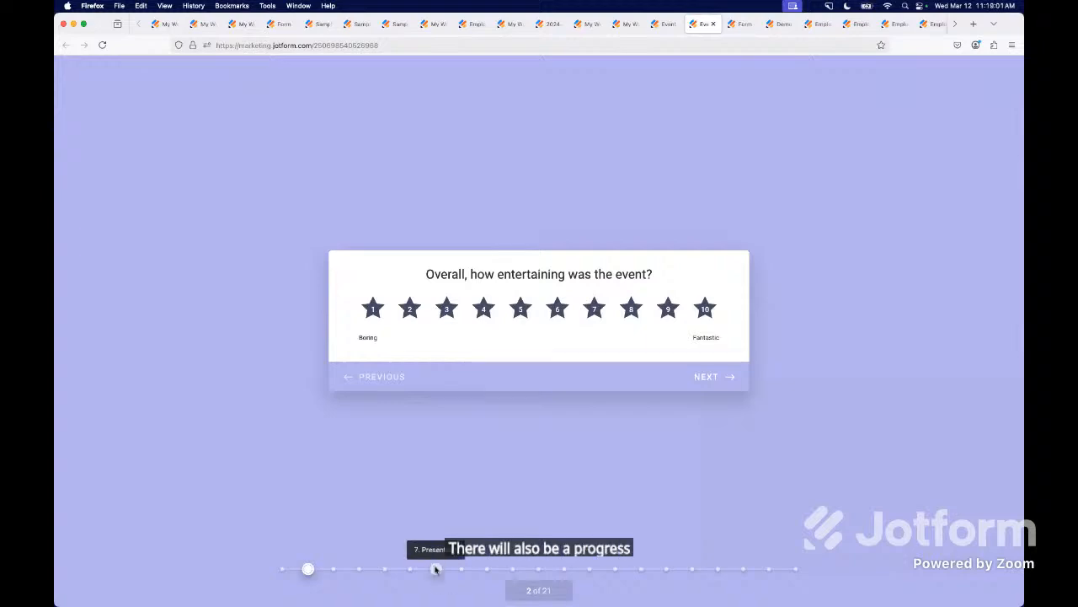
{"action": "left_click", "coordinate": [435, 568]}
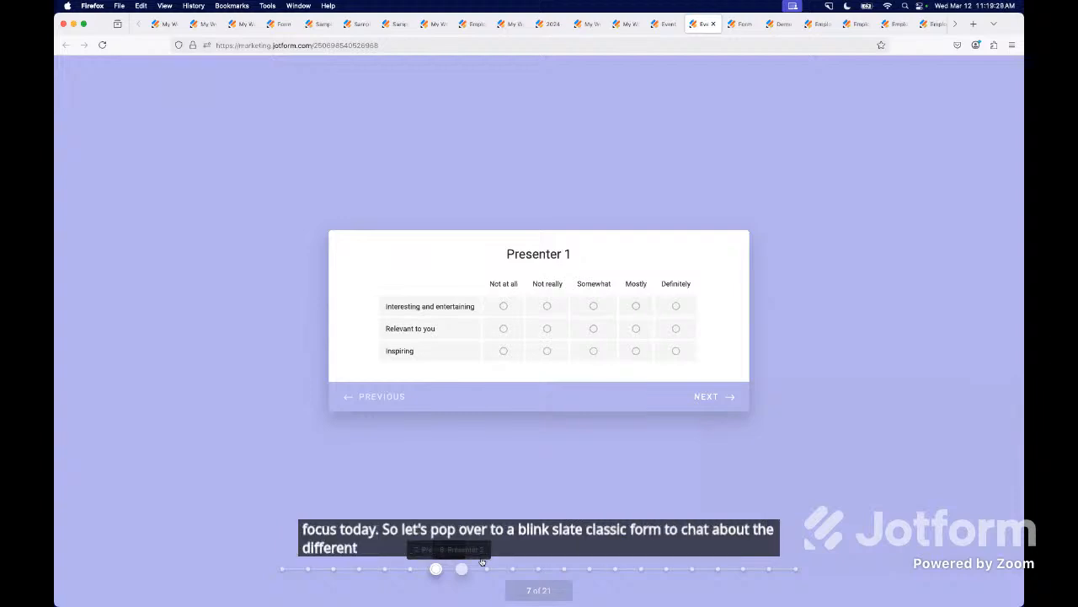
- In the blank classic form, add Full Name, Email and Phone fields in that order, and place a Date Picker above the Name field
{"action": "left_click", "coordinate": [745, 24]}
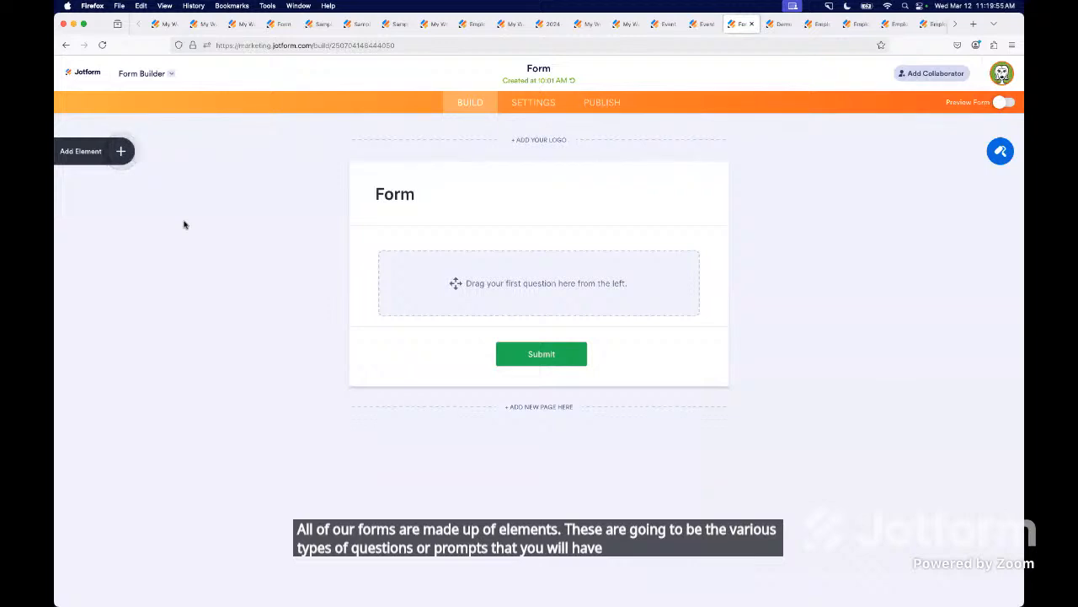
{"action": "left_click", "coordinate": [120, 152]}
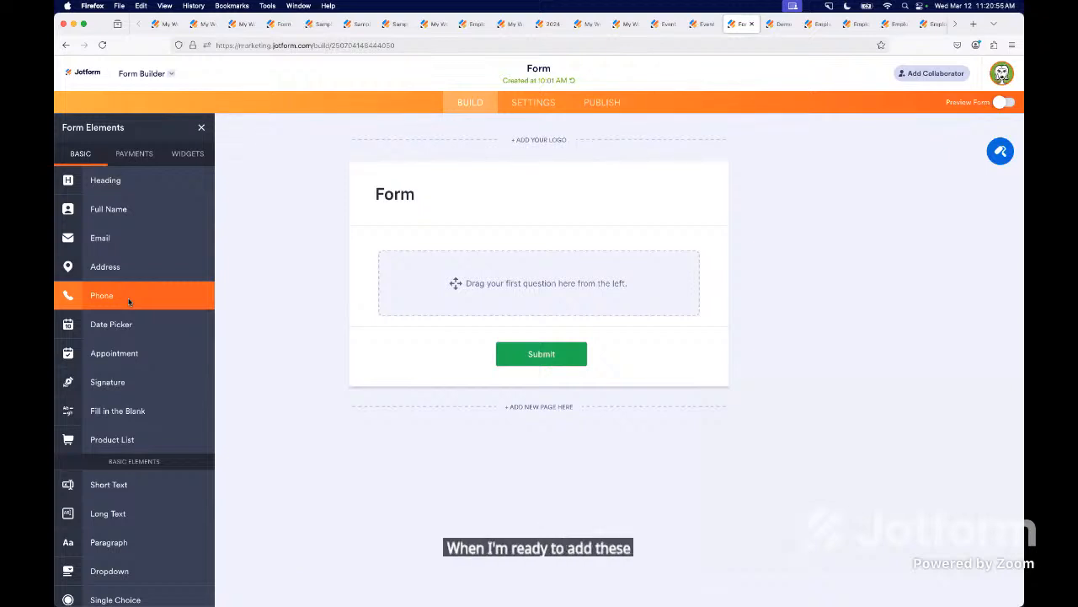
{"action": "left_click", "coordinate": [121, 216]}
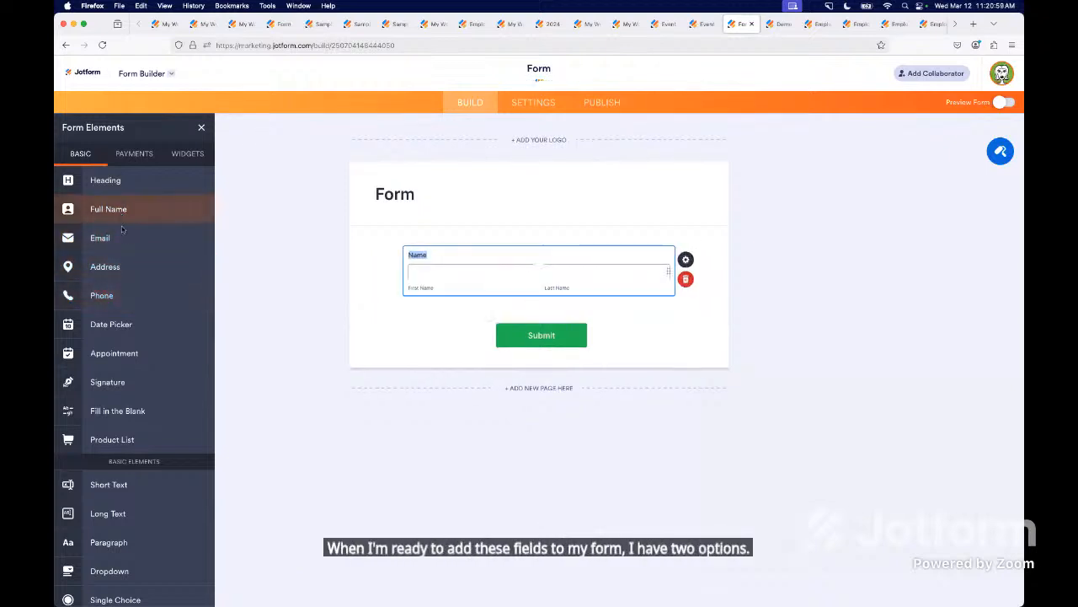
{"action": "left_click", "coordinate": [121, 248]}
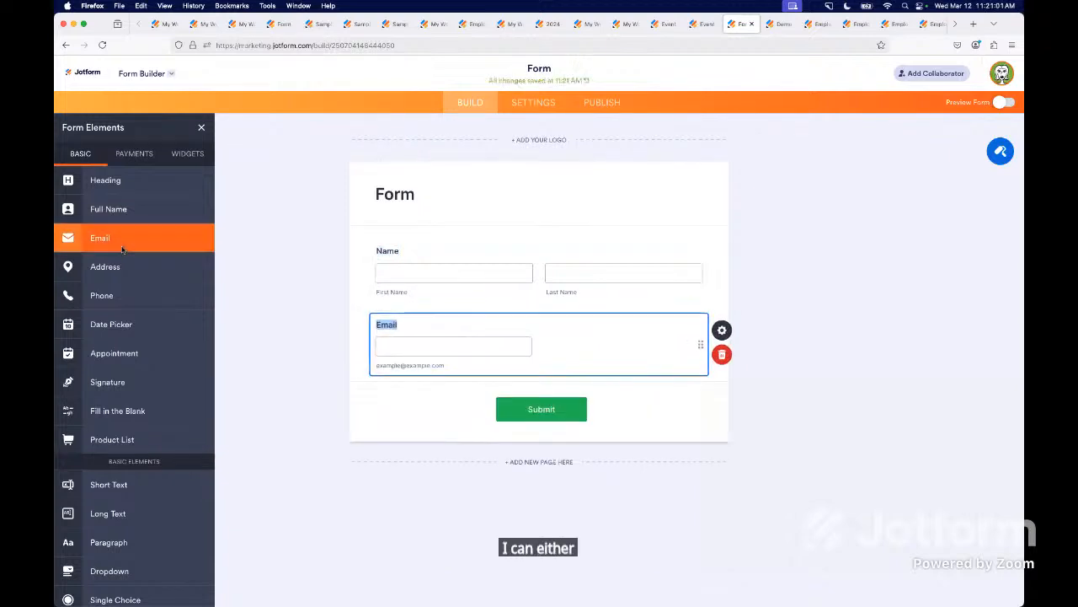
{"action": "left_click", "coordinate": [129, 296]}
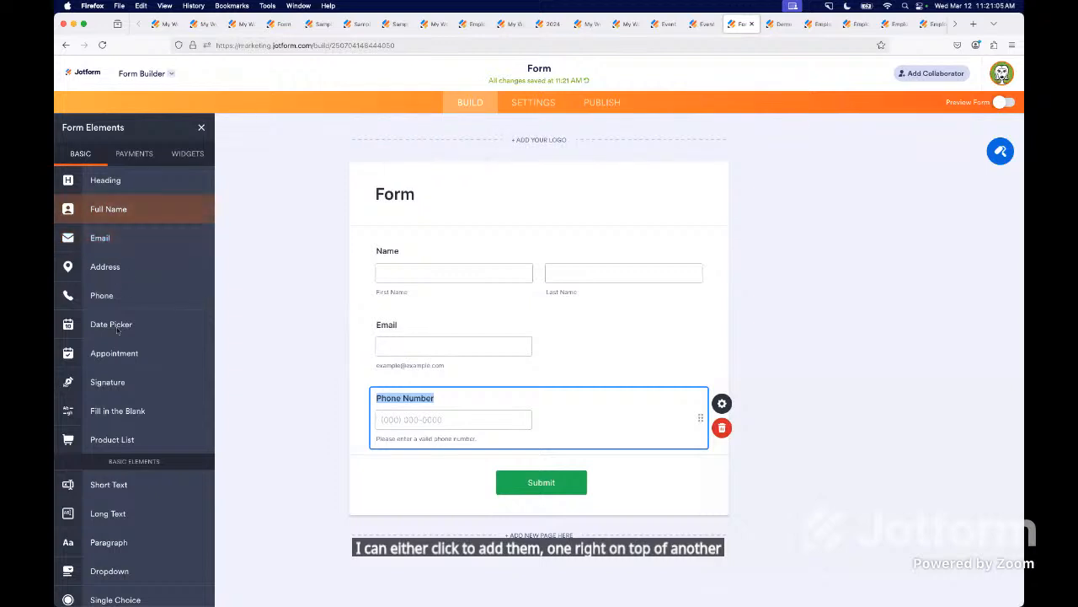
{"action": "left_click_drag", "start_coordinate": [118, 325], "coordinate": [422, 251]}
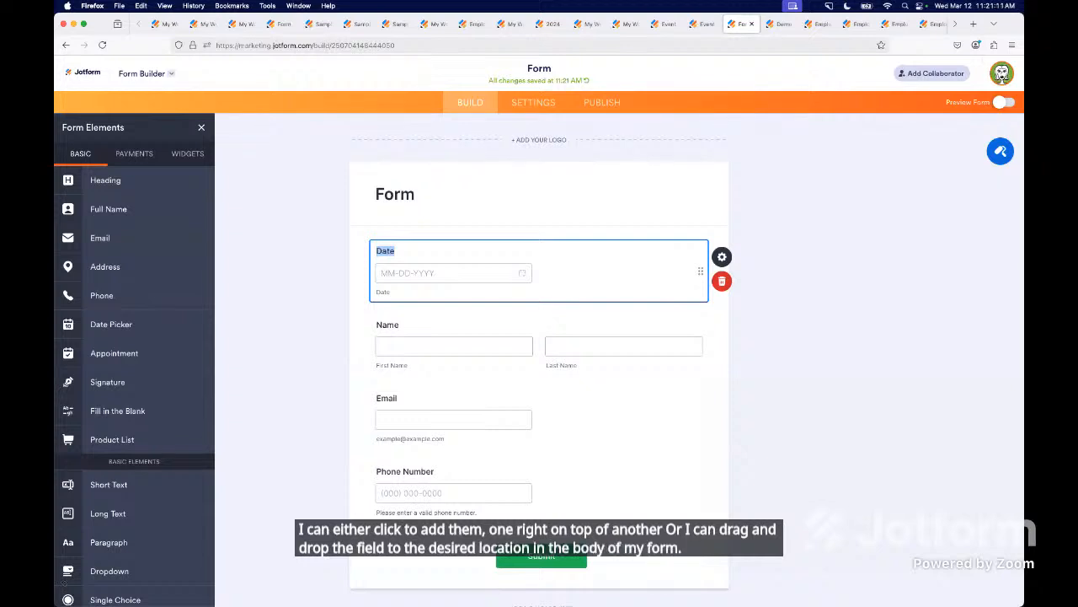
- Add a Short Text question, a Long Text question and a Paragraph between the Date and Name fields
{"action": "scroll", "coordinate": [121, 487], "scroll_direction": "down", "scroll_amount": 5}
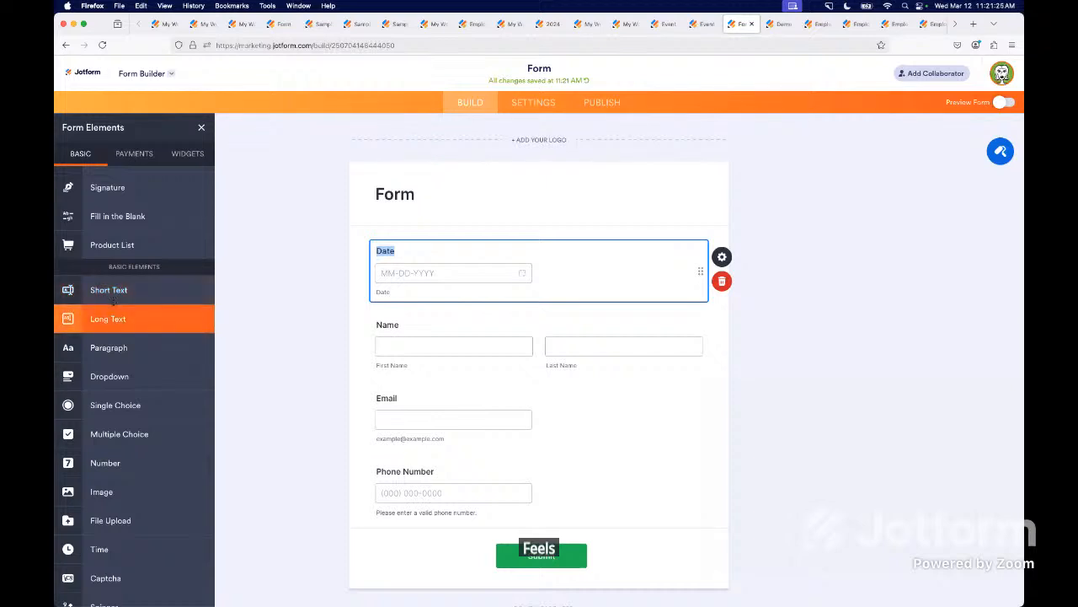
{"action": "left_click", "coordinate": [113, 290]}
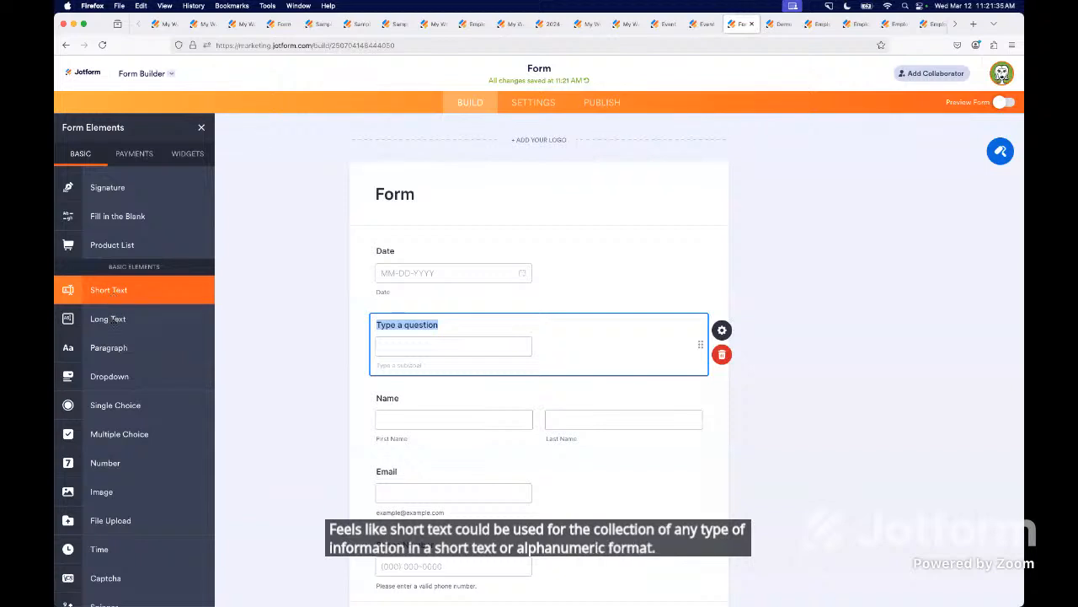
{"action": "left_click", "coordinate": [113, 319]}
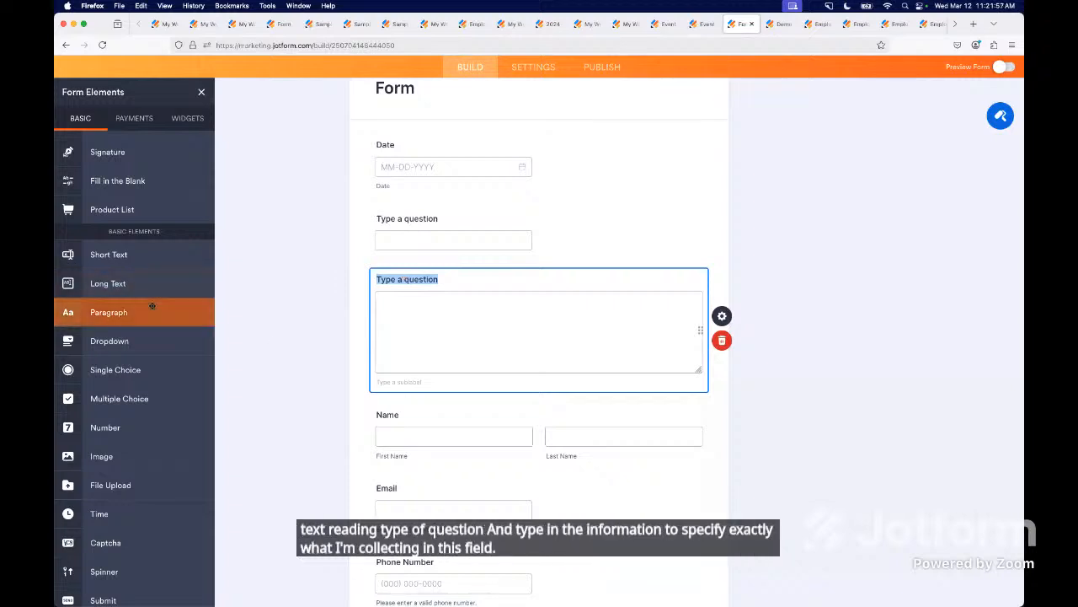
{"action": "left_click_drag", "start_coordinate": [150, 307], "coordinate": [472, 389]}
{"action": "scroll", "coordinate": [455, 404], "scroll_direction": "down", "scroll_amount": 2}
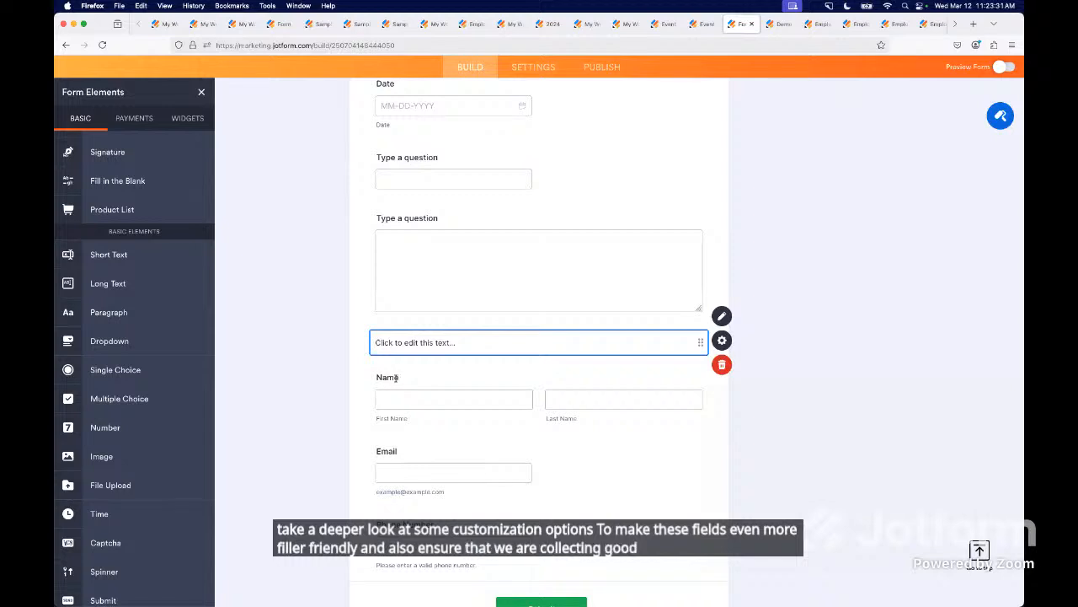
- In the Demo Form, turn on the Middle Name, Prefix and Suffix options for the Name field
{"action": "left_click", "coordinate": [781, 24]}
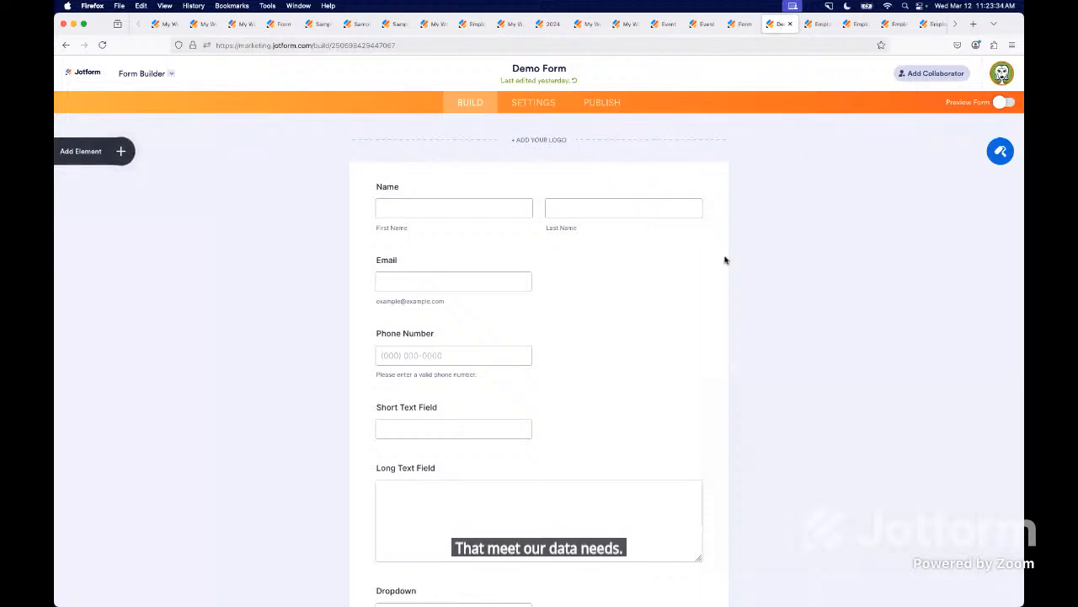
{"action": "left_click", "coordinate": [392, 204]}
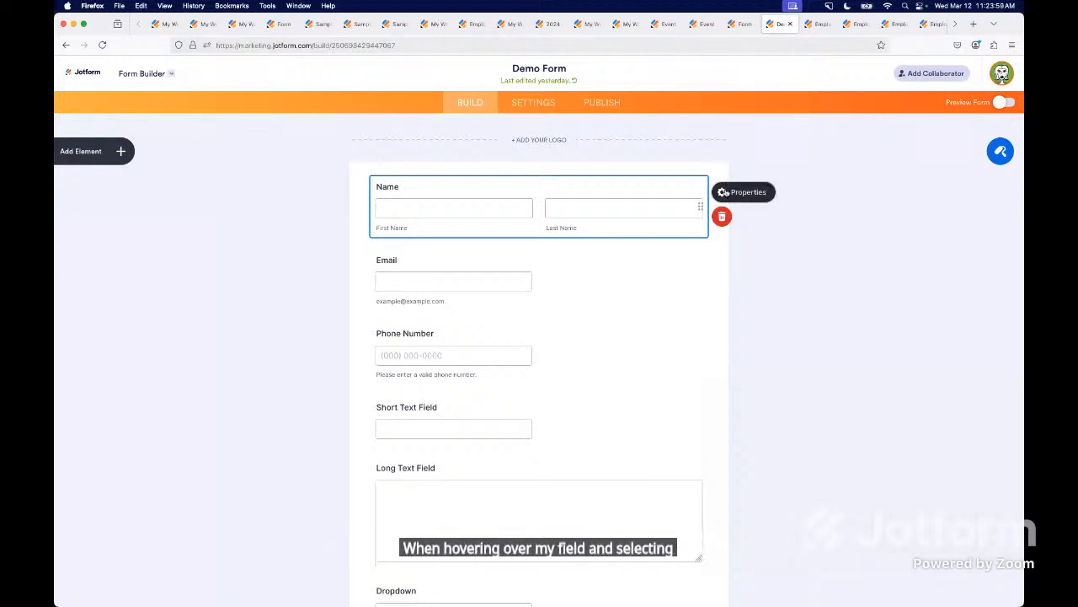
{"action": "left_click", "coordinate": [724, 193]}
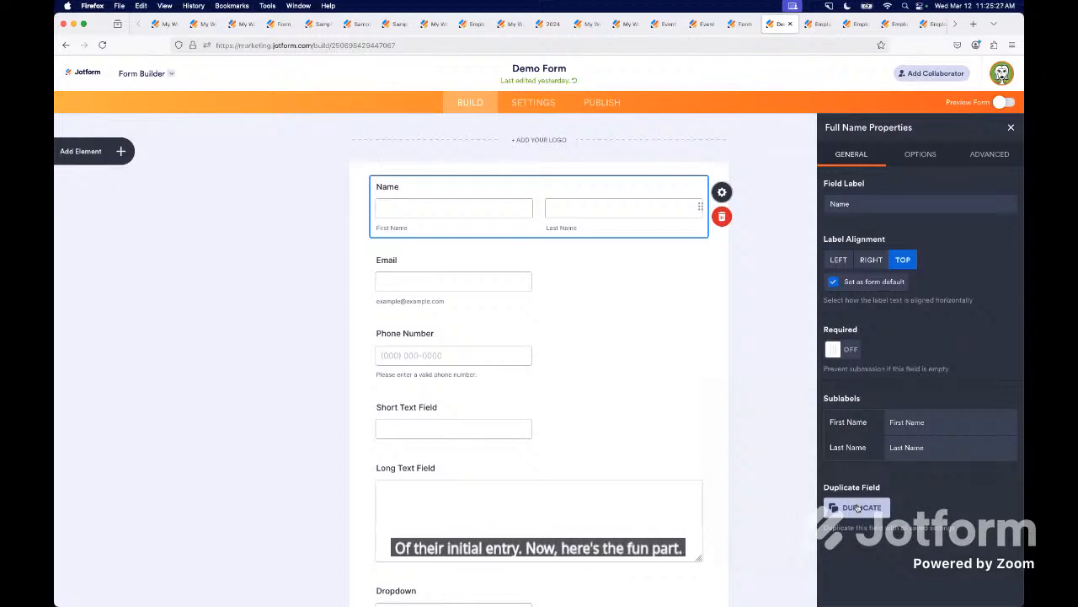
{"action": "left_click", "coordinate": [918, 160]}
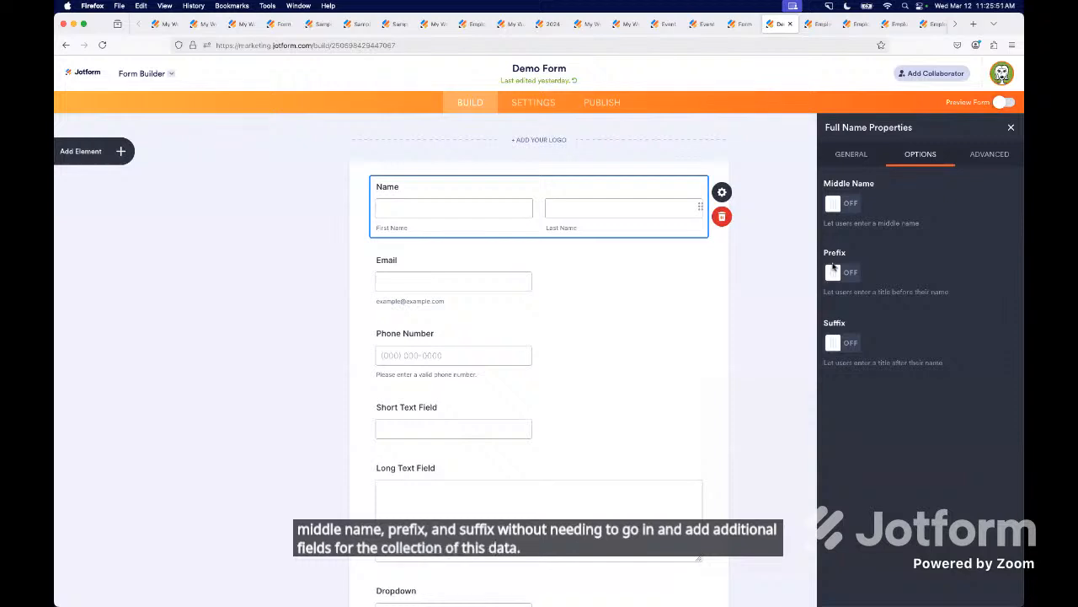
{"action": "left_click", "coordinate": [842, 203]}
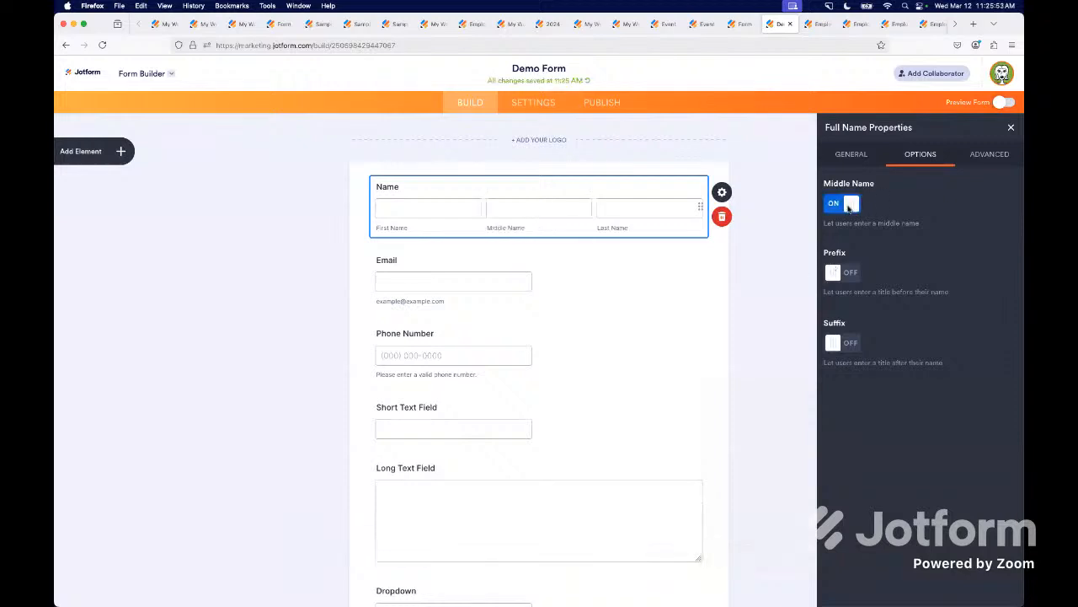
{"action": "left_click", "coordinate": [849, 274]}
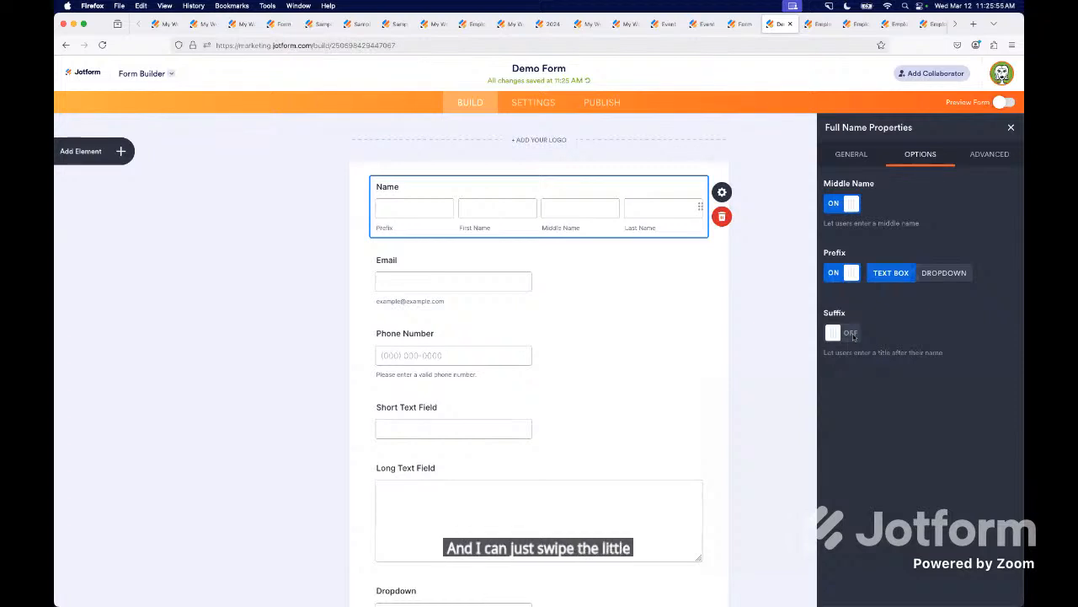
{"action": "left_click", "coordinate": [853, 334]}
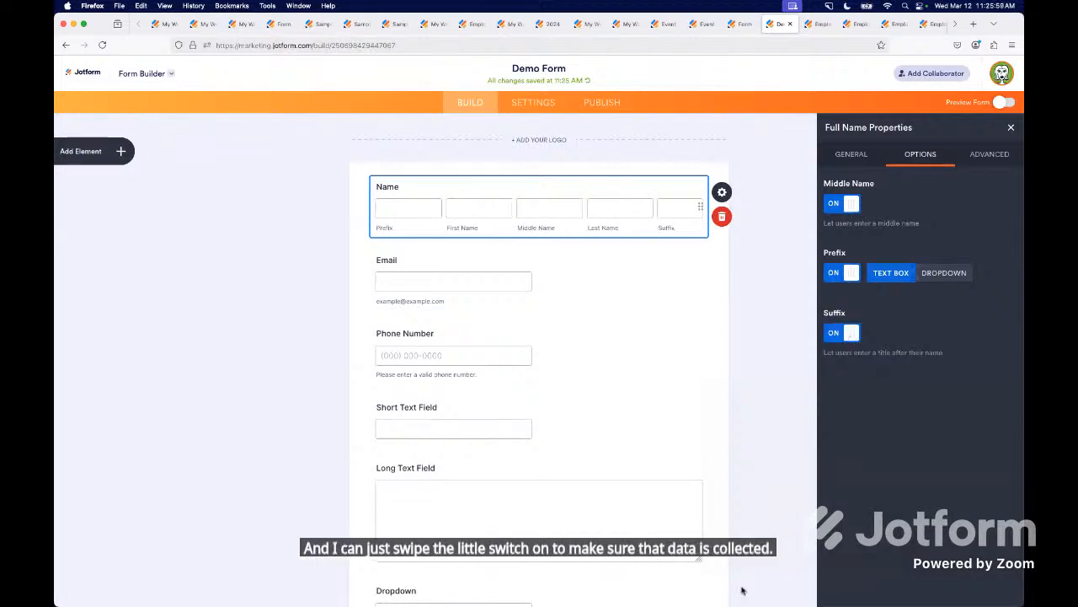
- Examine the field-specific option settings of the Demo Form's Short Text Field and Dropdown field, including the dropdown's calculation values
{"action": "left_click", "coordinate": [425, 411]}
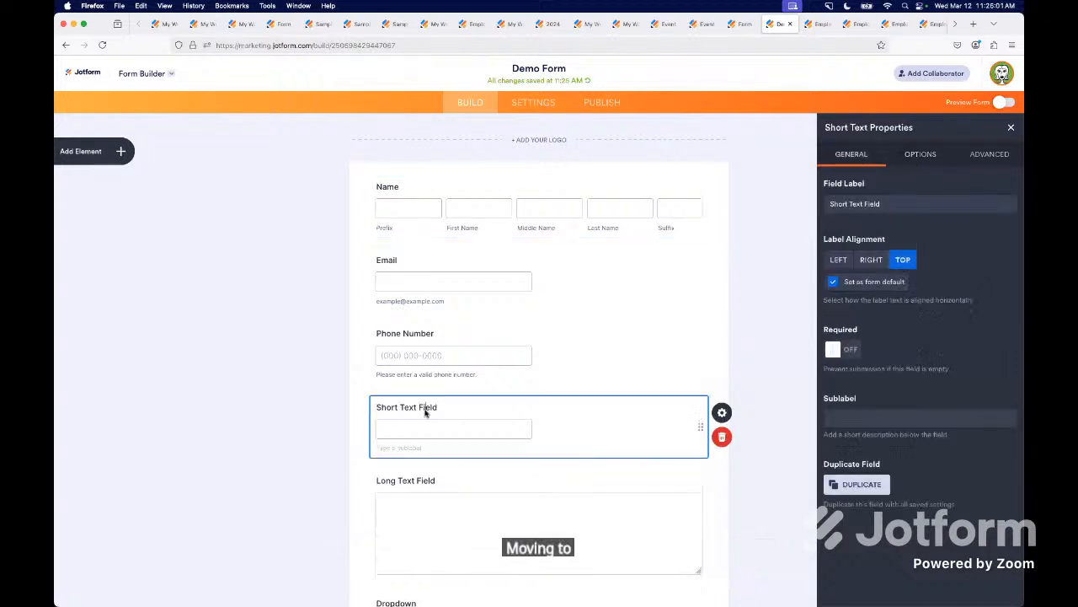
{"action": "left_click", "coordinate": [920, 163]}
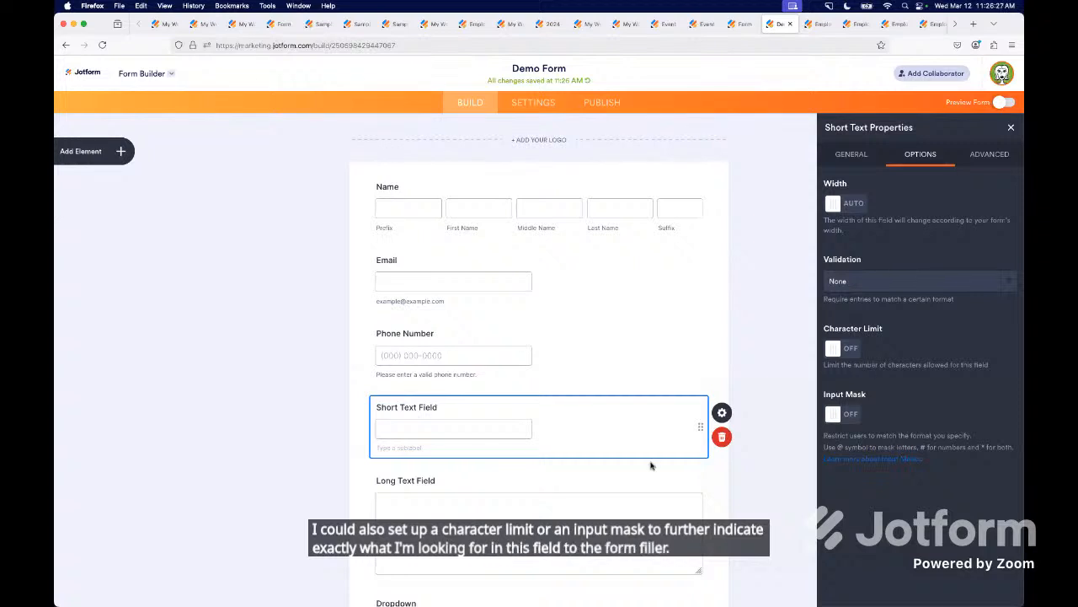
{"action": "scroll", "coordinate": [526, 472], "scroll_direction": "down", "scroll_amount": 3}
{"action": "scroll", "coordinate": [526, 472], "scroll_direction": "down", "scroll_amount": 2}
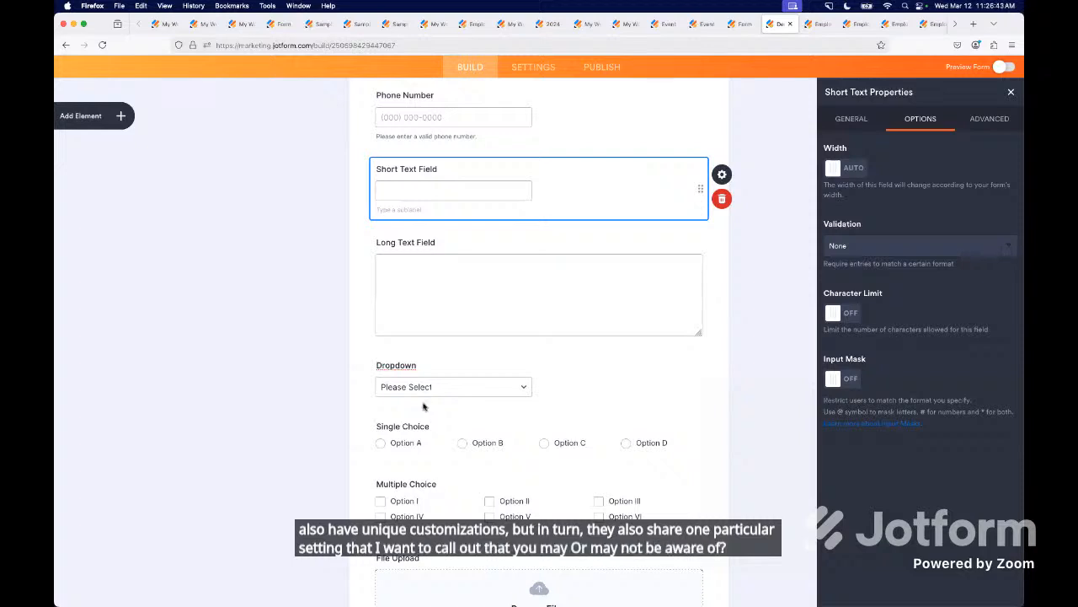
{"action": "left_click", "coordinate": [423, 407]}
{"action": "left_click", "coordinate": [922, 120]}
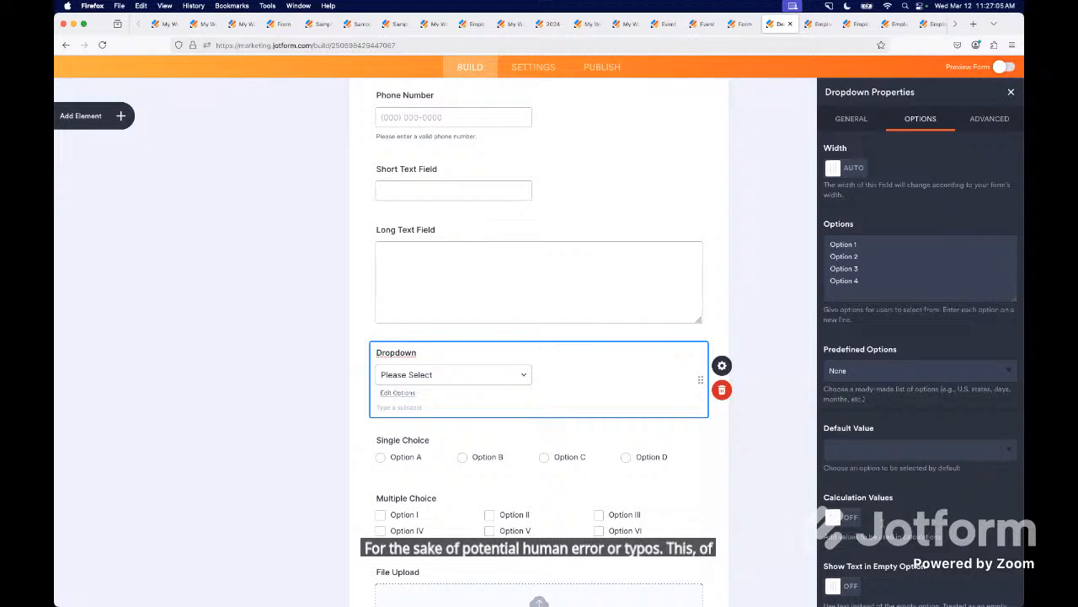
{"action": "scroll", "coordinate": [897, 460], "scroll_direction": "down", "scroll_amount": 1}
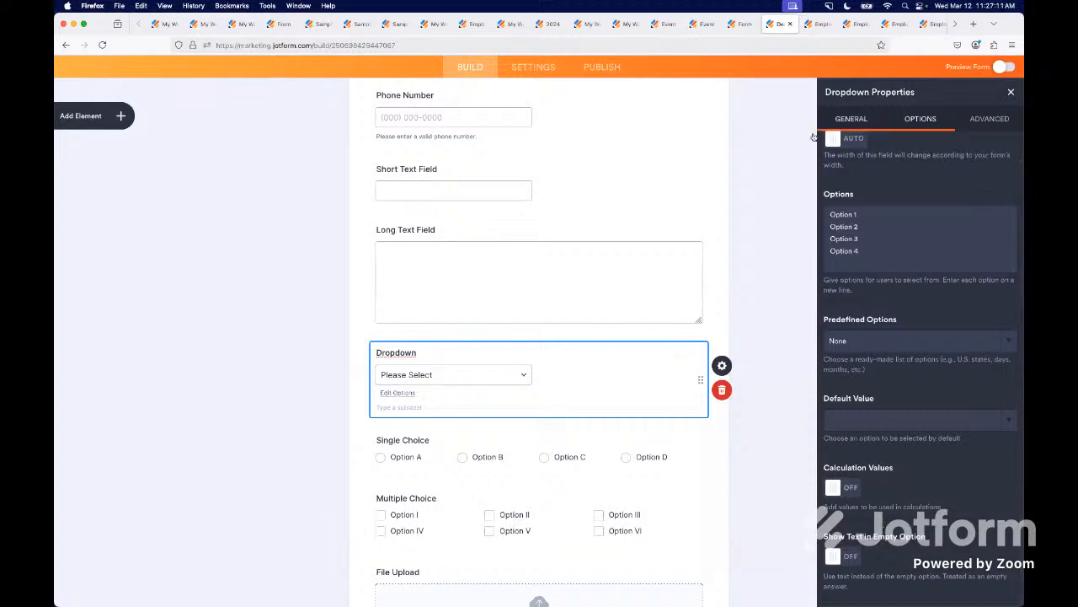
- In the Employee Pulse Survey, examine the calculation values assigned to the departments in the Select Department dropdown
{"action": "mouse_move", "coordinate": [814, 24]}
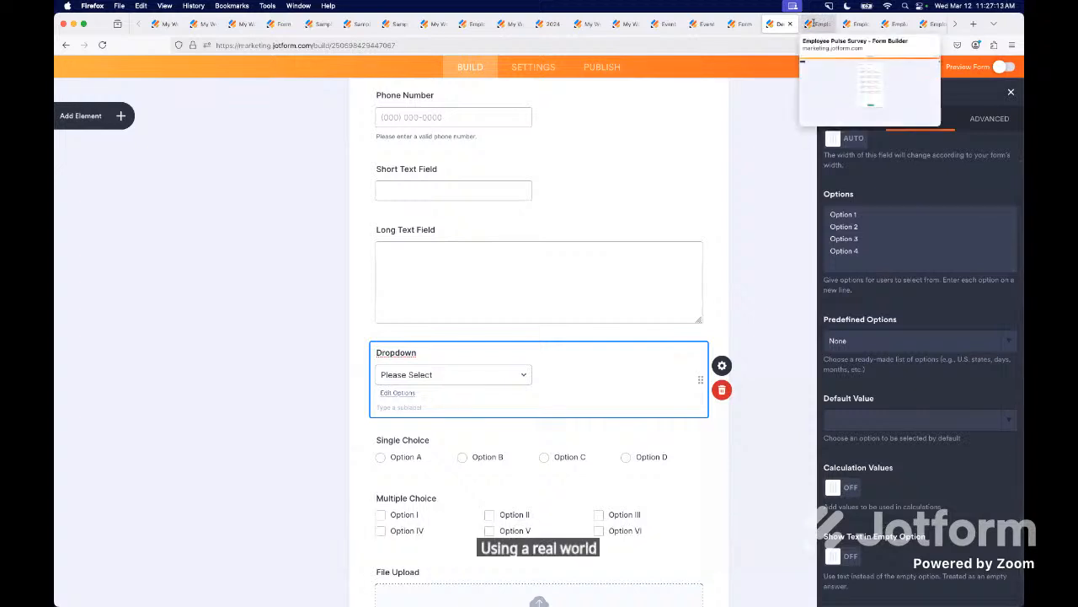
{"action": "left_click", "coordinate": [814, 24]}
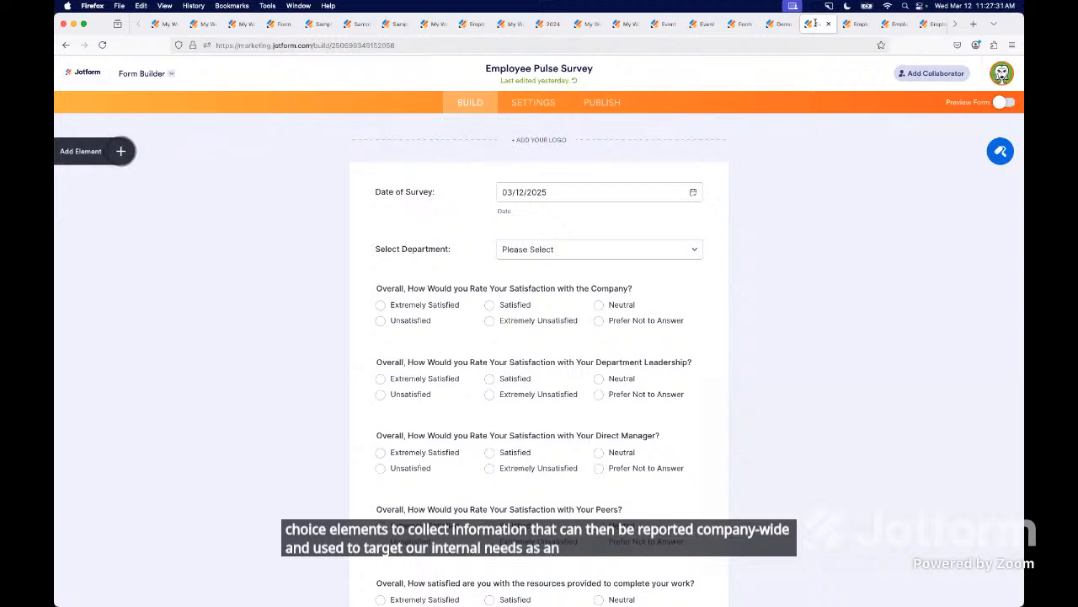
{"action": "left_click", "coordinate": [619, 237]}
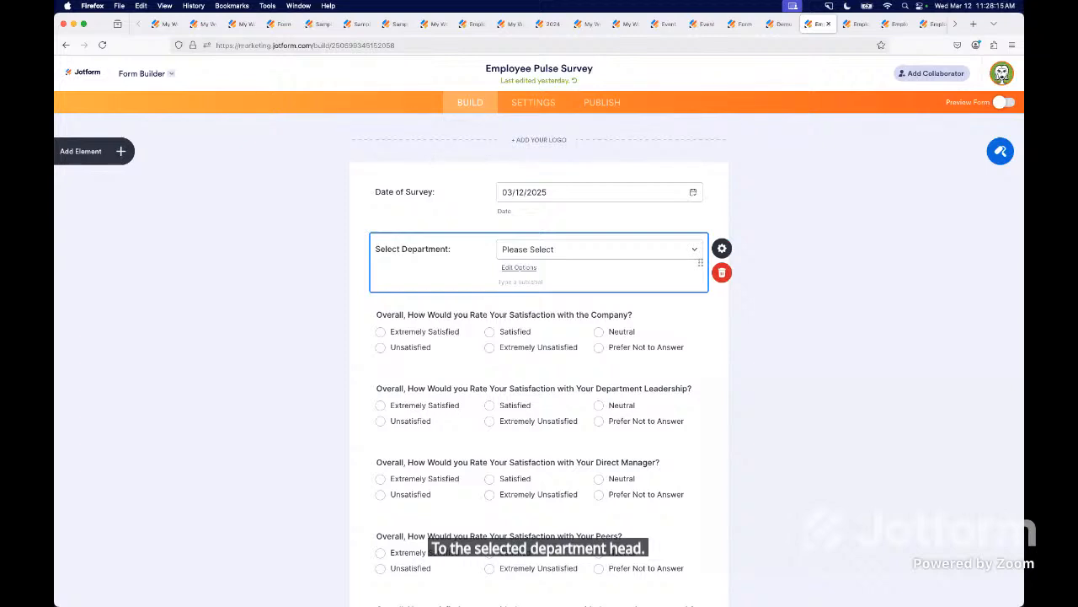
{"action": "left_click", "coordinate": [723, 248]}
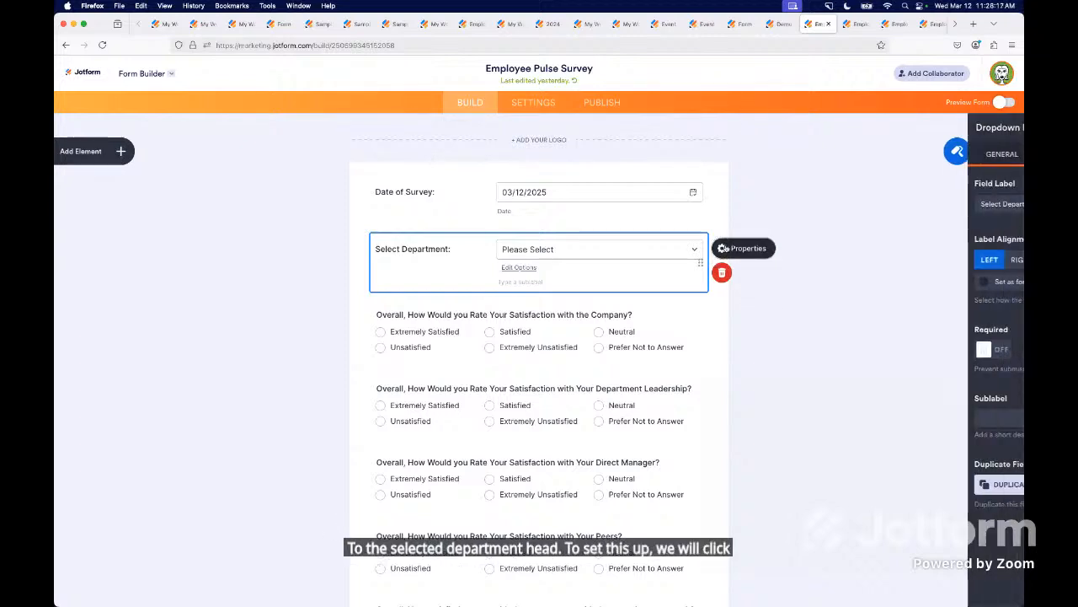
{"action": "left_click", "coordinate": [920, 154]}
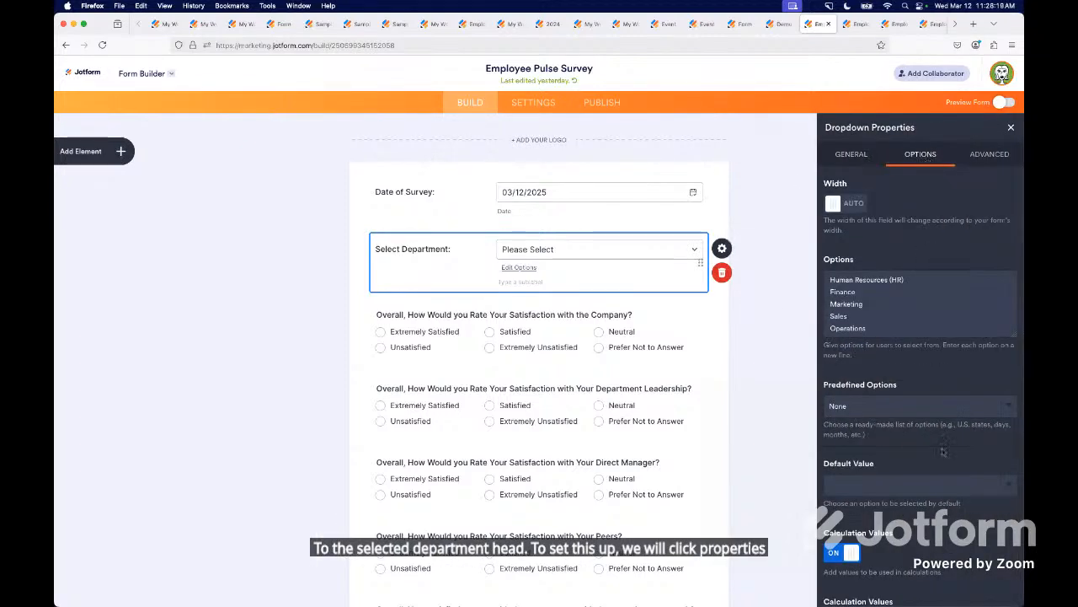
{"action": "scroll", "coordinate": [943, 452], "scroll_direction": "down", "scroll_amount": 5}
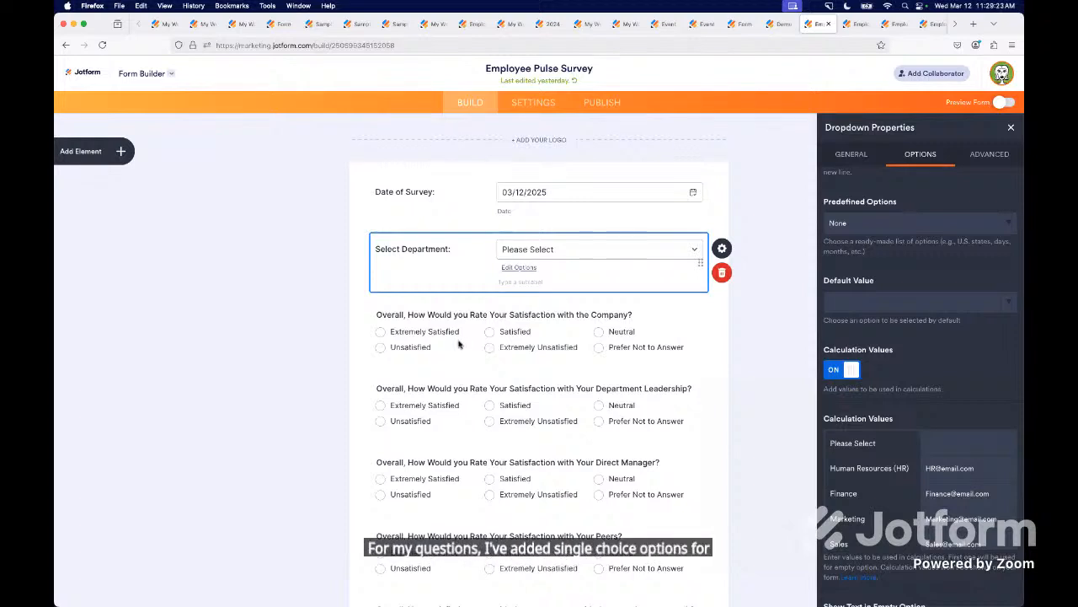
- In the Employee Pulse Survey, examine the calculation values assigned to the answers of the company satisfaction question
{"action": "left_click", "coordinate": [509, 359]}
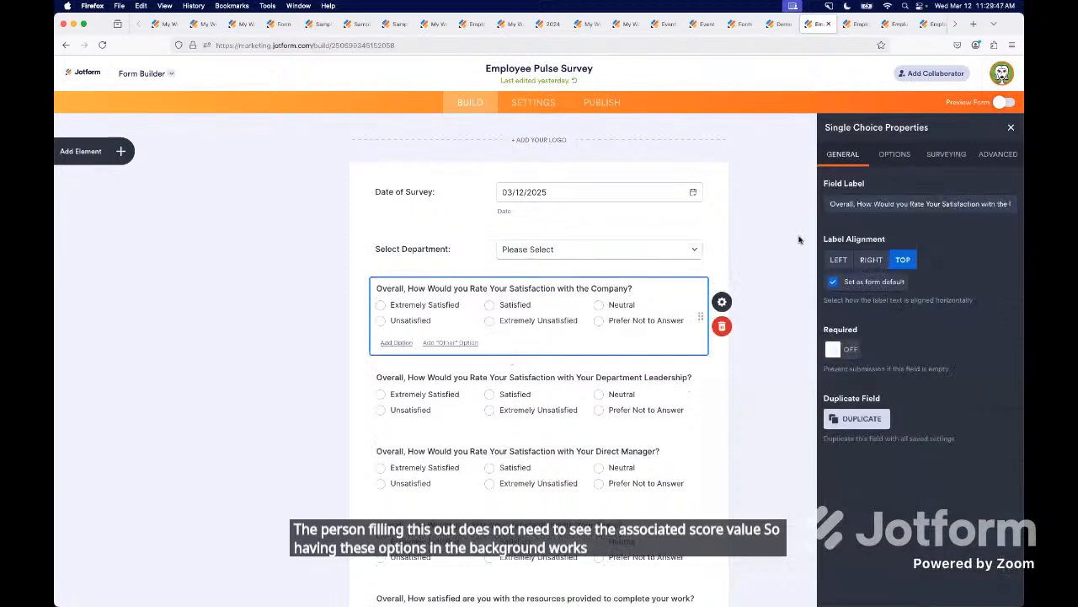
{"action": "left_click", "coordinate": [894, 157]}
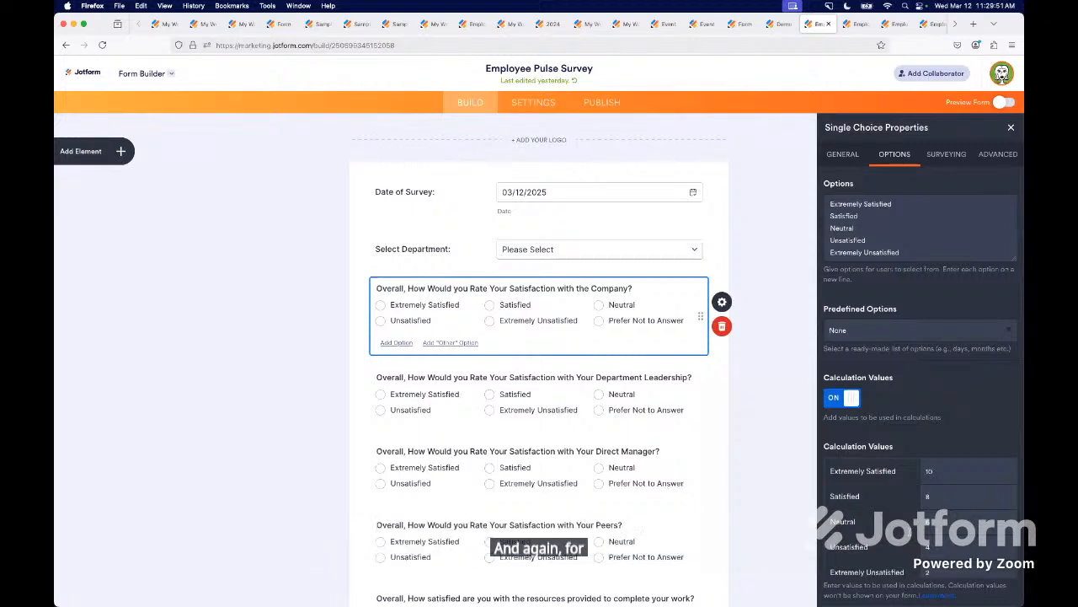
{"action": "double_click", "coordinate": [927, 496]}
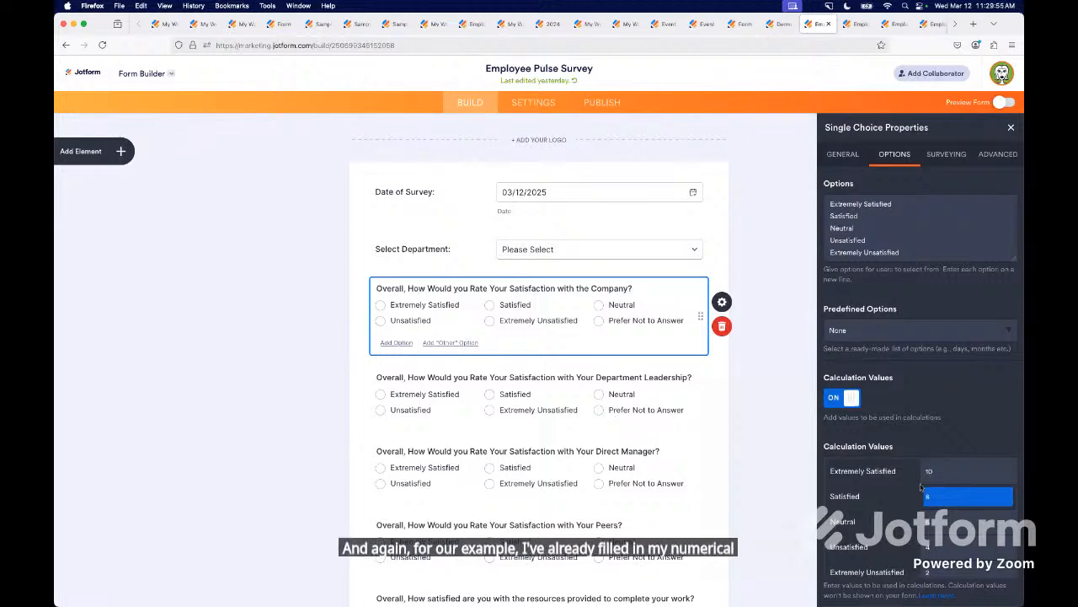
- Examine which questions feed the Form Calculation widget of the Total Pulse Score field
{"action": "scroll", "coordinate": [444, 490], "scroll_direction": "down", "scroll_amount": 5}
{"action": "scroll", "coordinate": [444, 490], "scroll_direction": "down", "scroll_amount": 2}
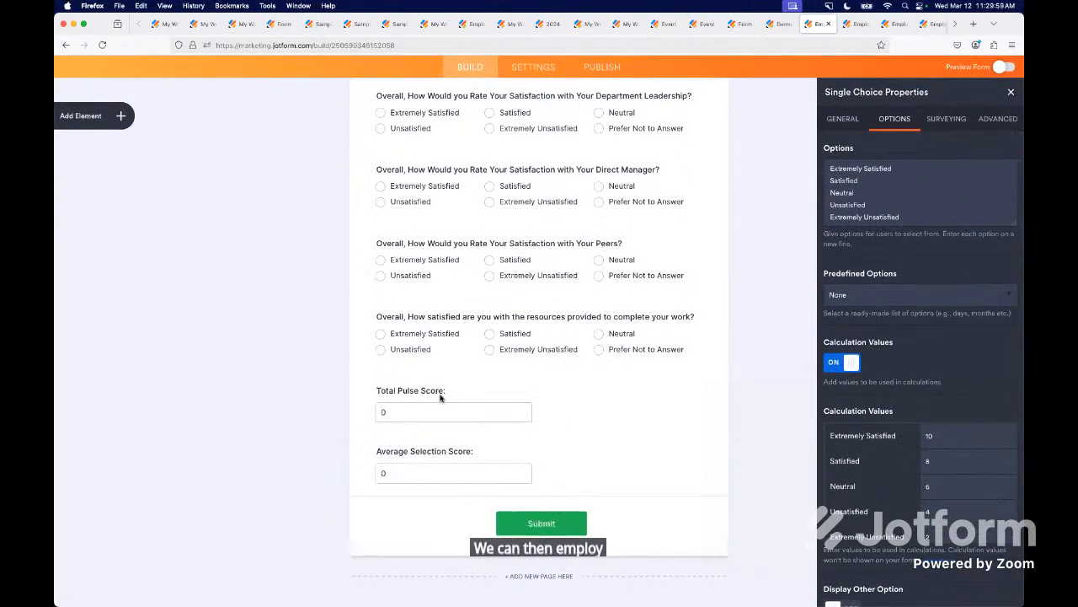
{"action": "left_click", "coordinate": [440, 400]}
{"action": "left_click", "coordinate": [722, 376]}
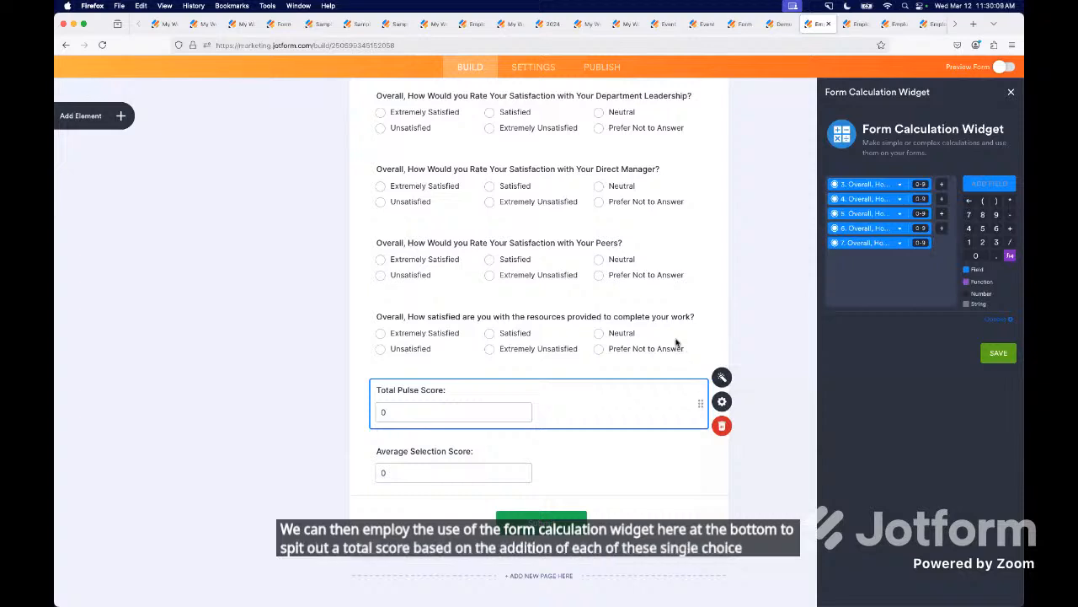
- In the Employee Pulse Survey 2 form, view the survey elements available among the basic form elements
{"action": "left_click", "coordinate": [858, 26]}
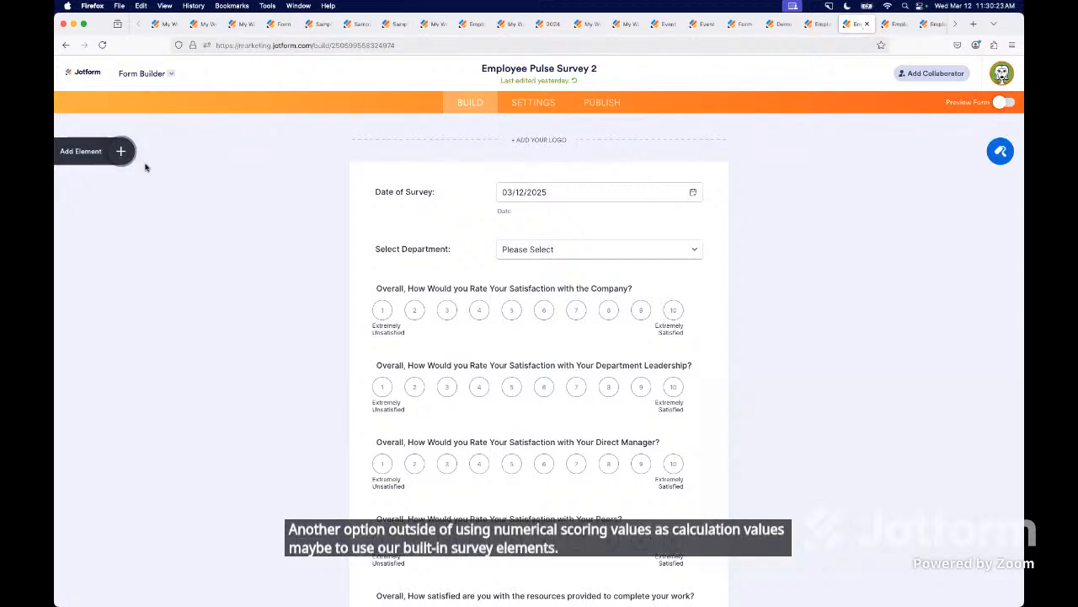
{"action": "left_click", "coordinate": [121, 150]}
{"action": "scroll", "coordinate": [119, 524], "scroll_direction": "down", "scroll_amount": 10}
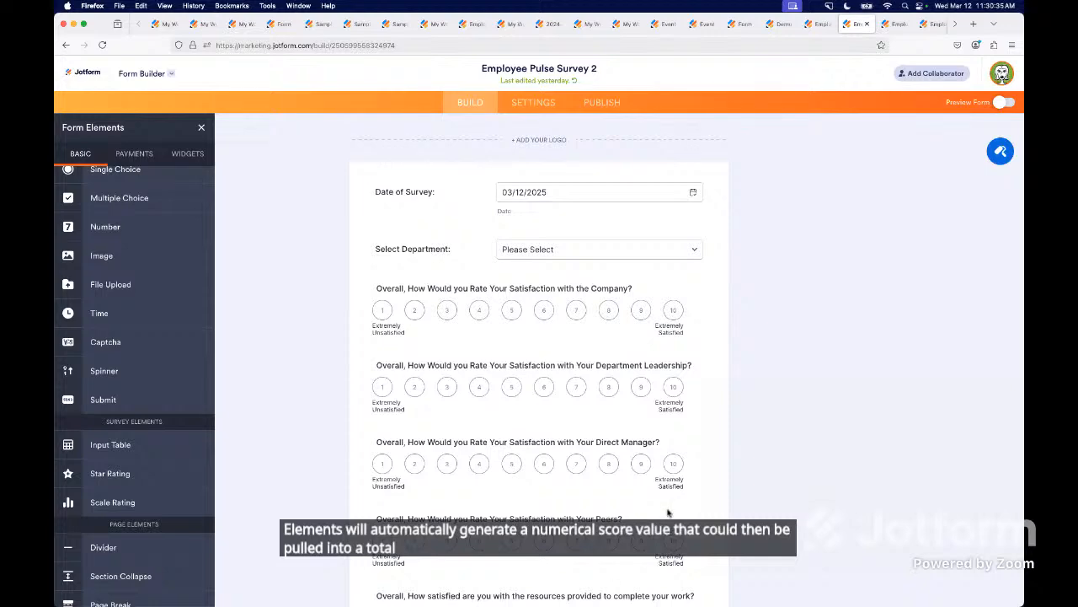
- Examine the Total Pulse Score calculation built from the scale rating questions in Employee Pulse Survey 2
{"action": "scroll", "coordinate": [632, 494], "scroll_direction": "down", "scroll_amount": 5}
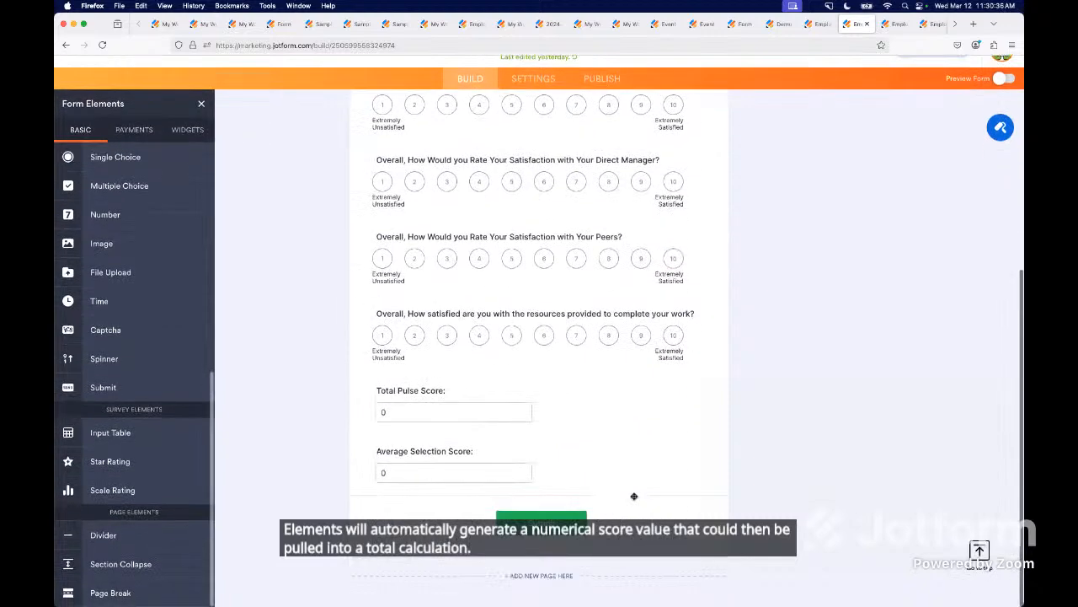
{"action": "left_click", "coordinate": [482, 414]}
{"action": "left_click", "coordinate": [723, 378]}
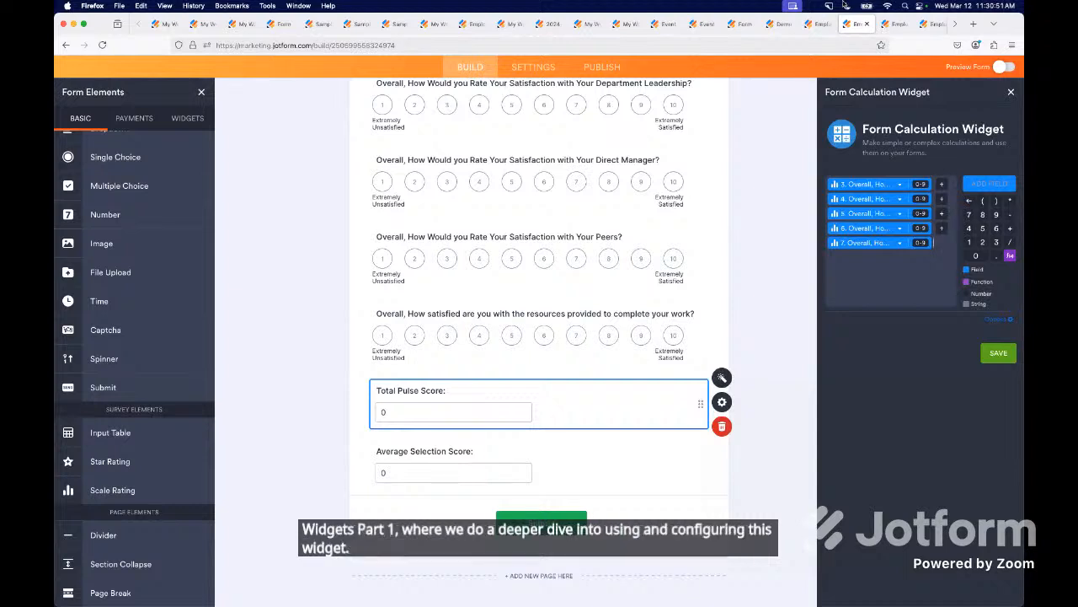
- On the live scale-rating survey, rate the direct manager 1, peers 6 and provided resources 5 to test the score calculations
{"action": "left_click", "coordinate": [899, 25]}
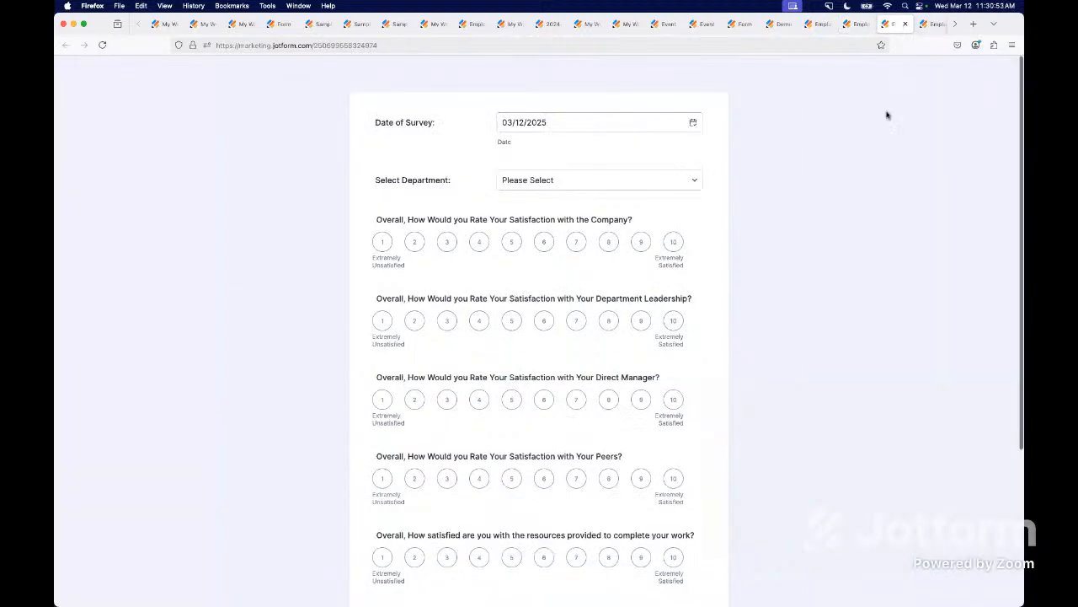
{"action": "left_click", "coordinate": [382, 399]}
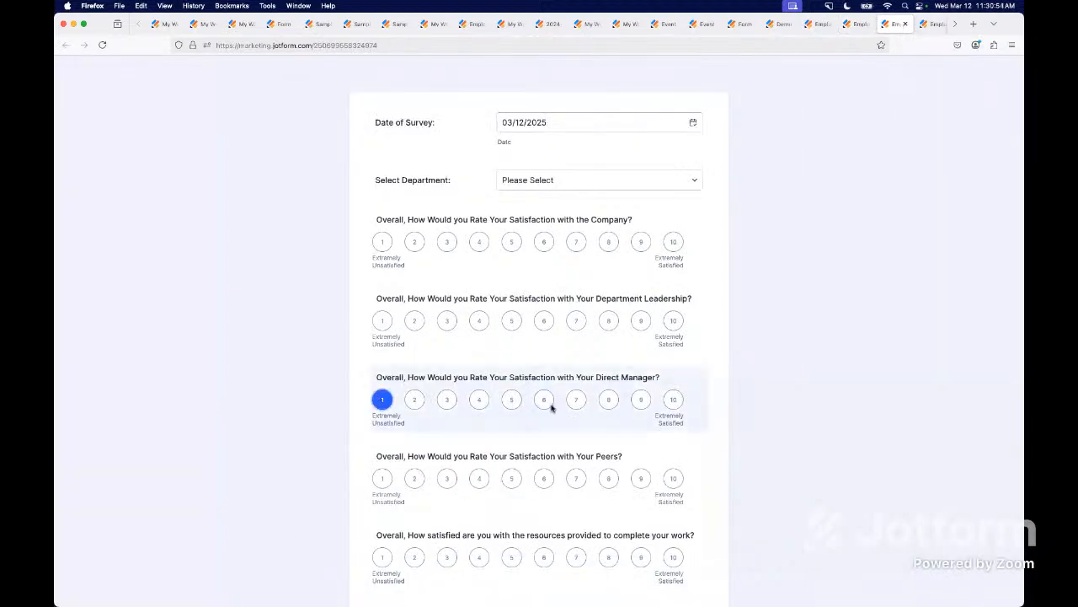
{"action": "left_click", "coordinate": [544, 478]}
{"action": "scroll", "coordinate": [545, 478], "scroll_direction": "down", "scroll_amount": 5}
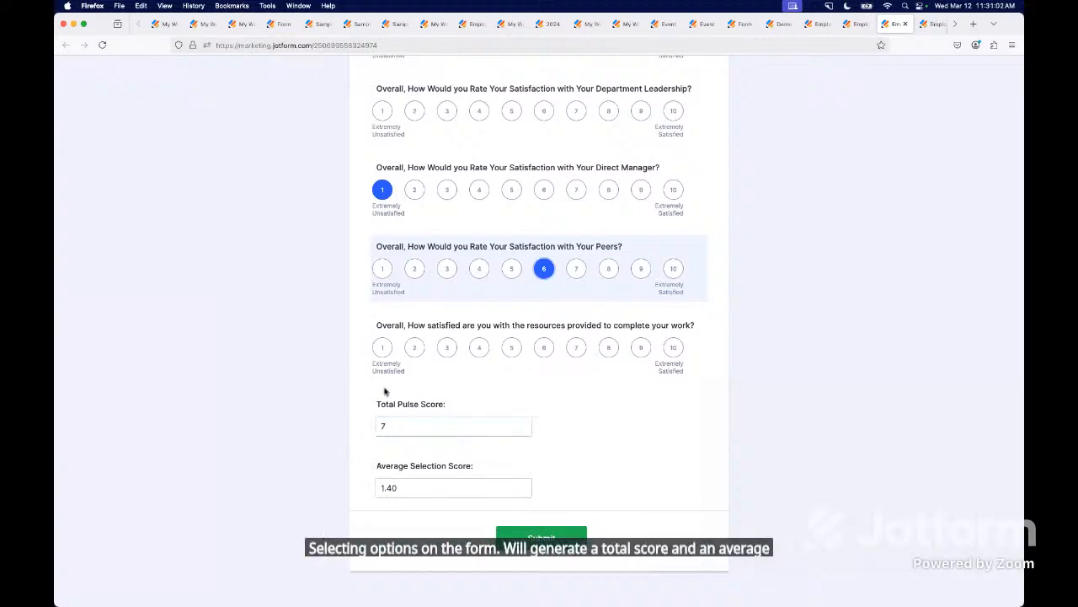
{"action": "left_click", "coordinate": [511, 348]}
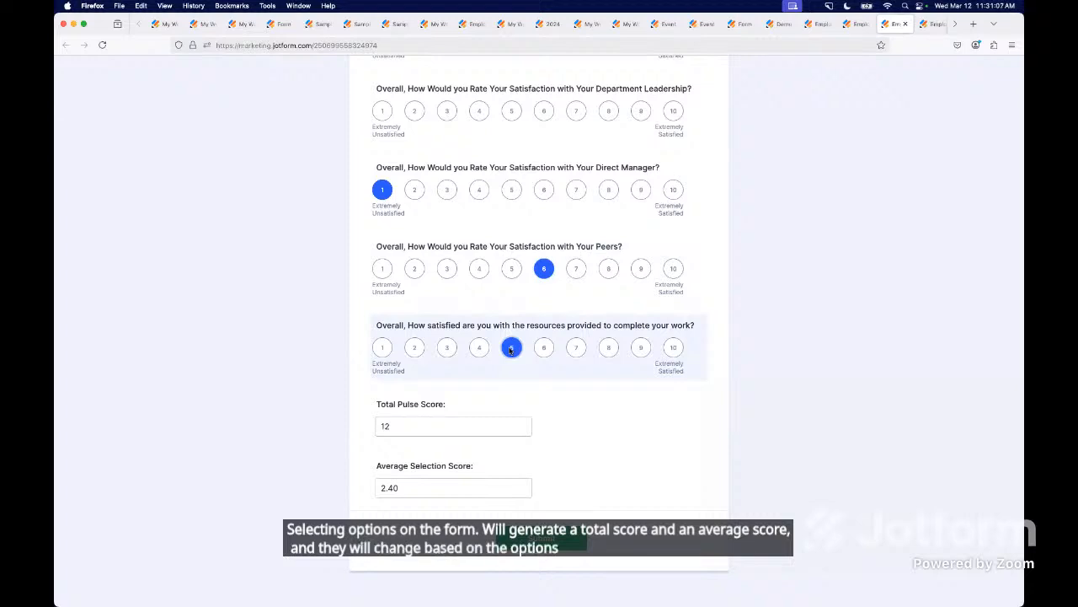
- On the live single-choice survey, answer Extremely Unsatisfied for department leadership, Satisfied for direct manager, Unsatisfied for peers and Satisfied for resources
{"action": "left_click", "coordinate": [925, 24]}
{"action": "left_click", "coordinate": [490, 327]}
{"action": "scroll", "coordinate": [493, 329], "scroll_direction": "down", "scroll_amount": 3}
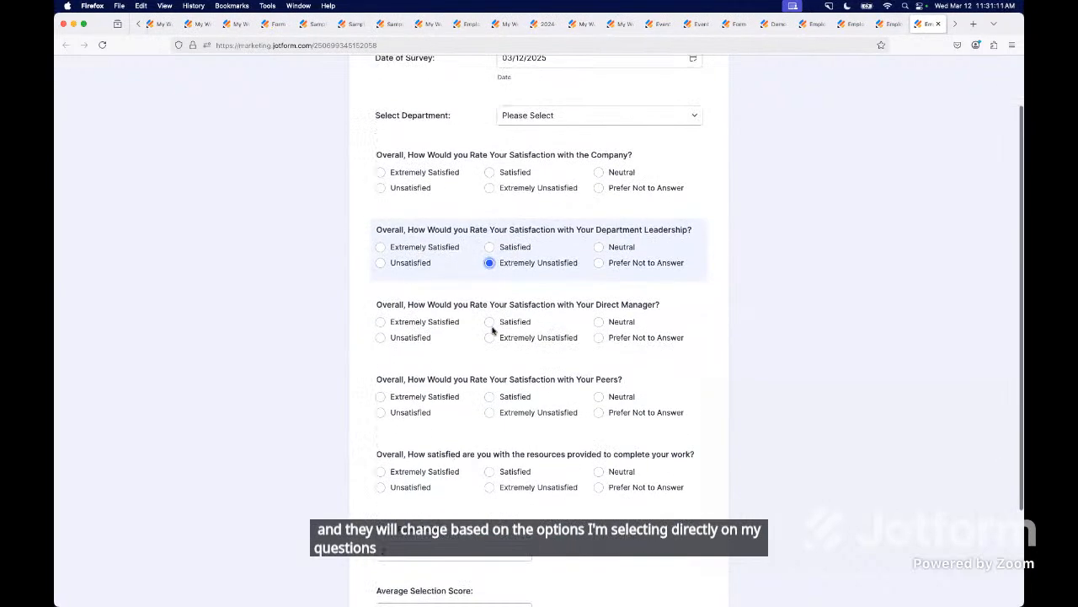
{"action": "left_click", "coordinate": [491, 293]}
{"action": "left_click", "coordinate": [381, 382]}
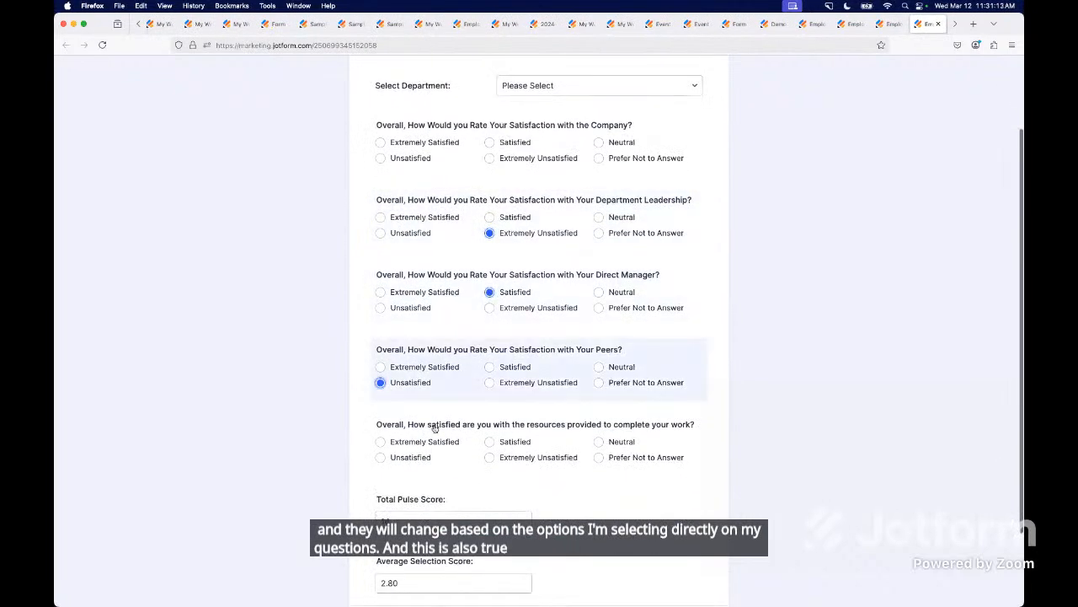
{"action": "left_click", "coordinate": [489, 442]}
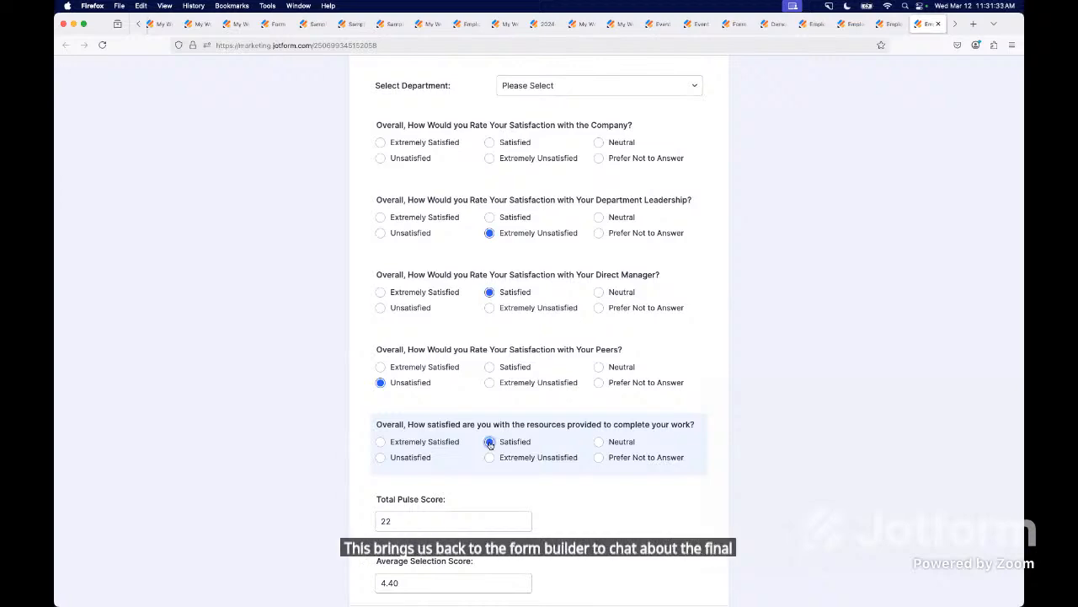
- In the Employee Pulse Survey form builder, turn on Hide field for the Total Pulse Score field
{"action": "left_click", "coordinate": [956, 24]}
{"action": "left_click", "coordinate": [942, 24]}
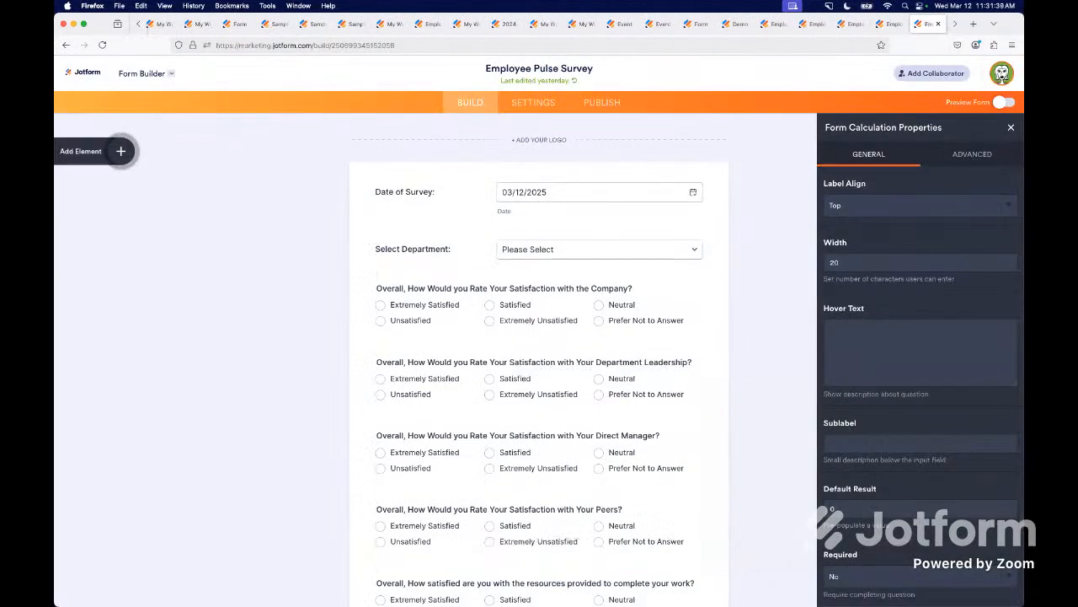
{"action": "scroll", "coordinate": [351, 553], "scroll_direction": "down", "scroll_amount": 5}
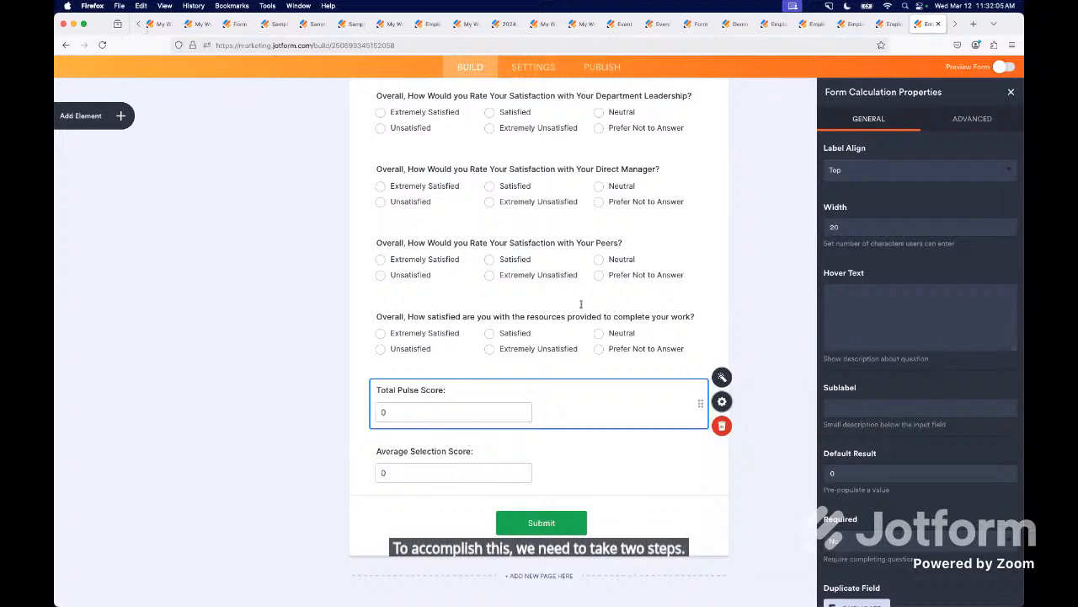
{"action": "left_click", "coordinate": [983, 123]}
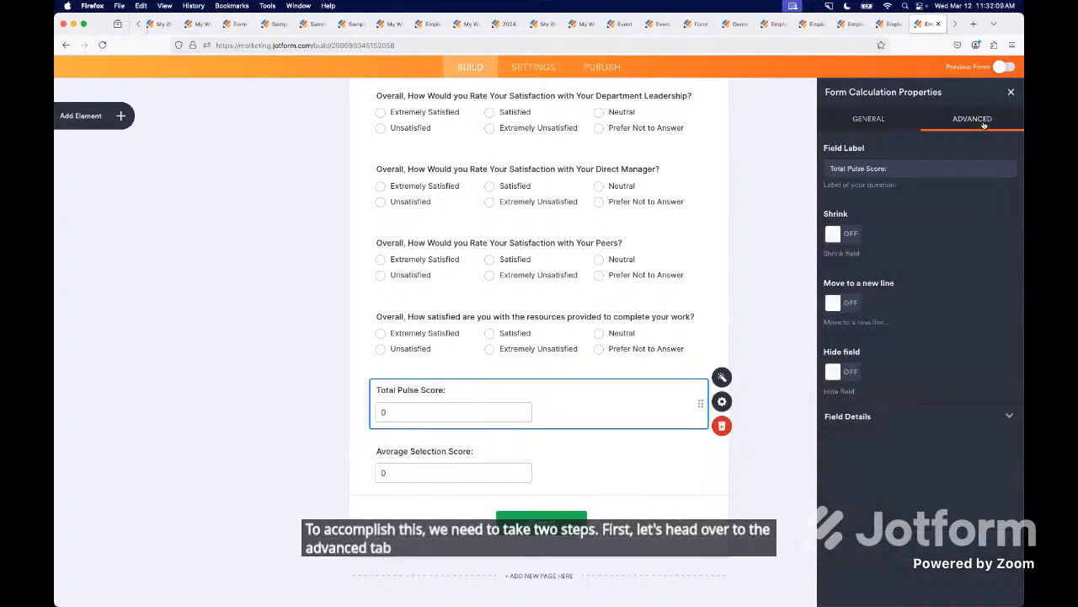
{"action": "left_click", "coordinate": [843, 372]}
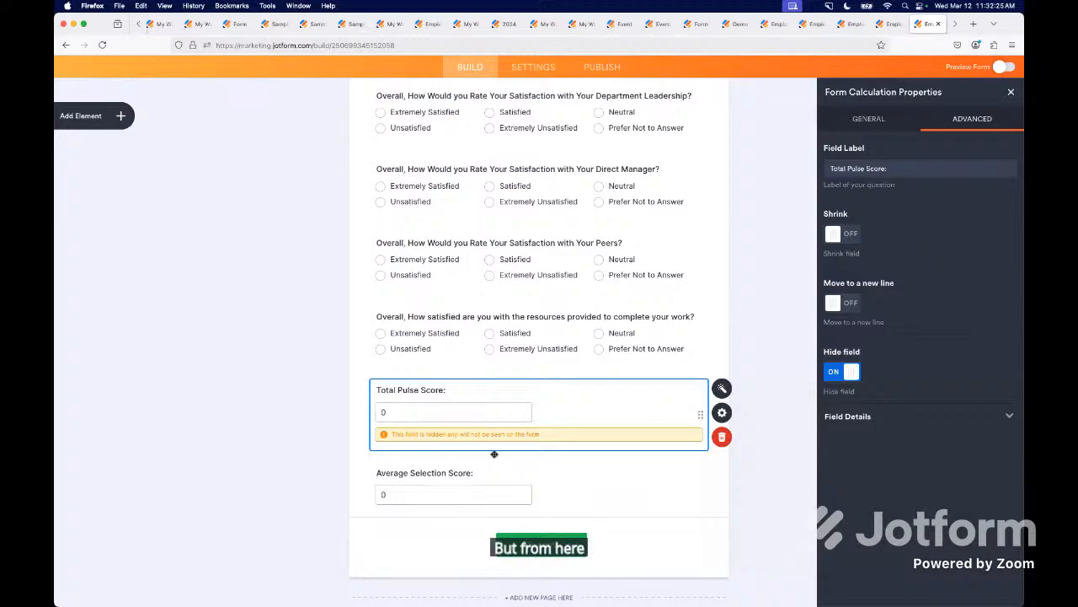
- In the additional form settings of the Employee Pulse Survey, set Clear Hidden Field Values to Don't clear
{"action": "left_click", "coordinate": [534, 66]}
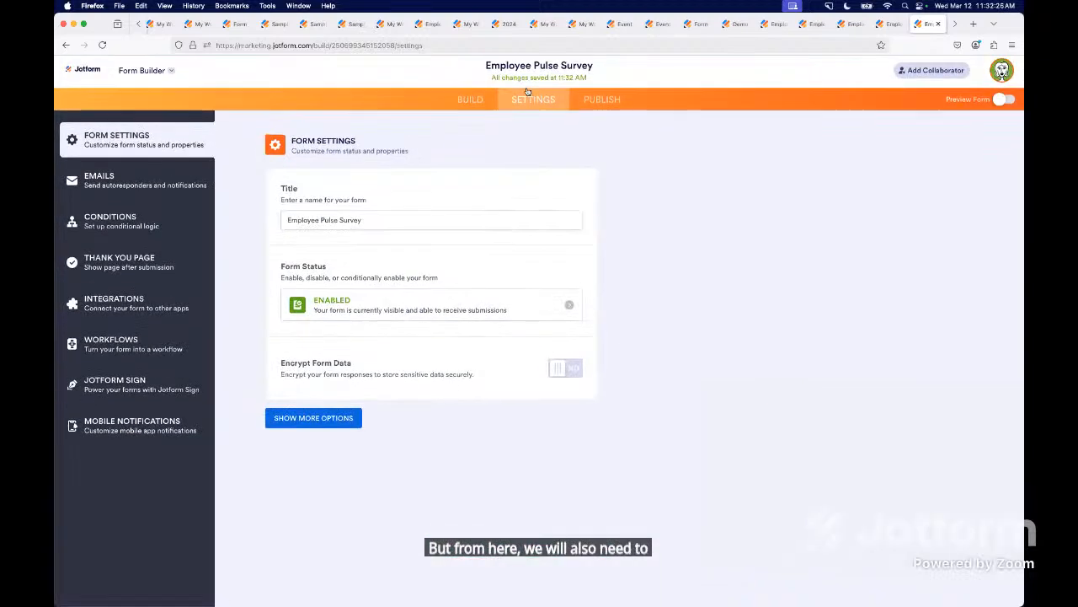
{"action": "left_click", "coordinate": [305, 421]}
{"action": "scroll", "coordinate": [352, 464], "scroll_direction": "down", "scroll_amount": 10}
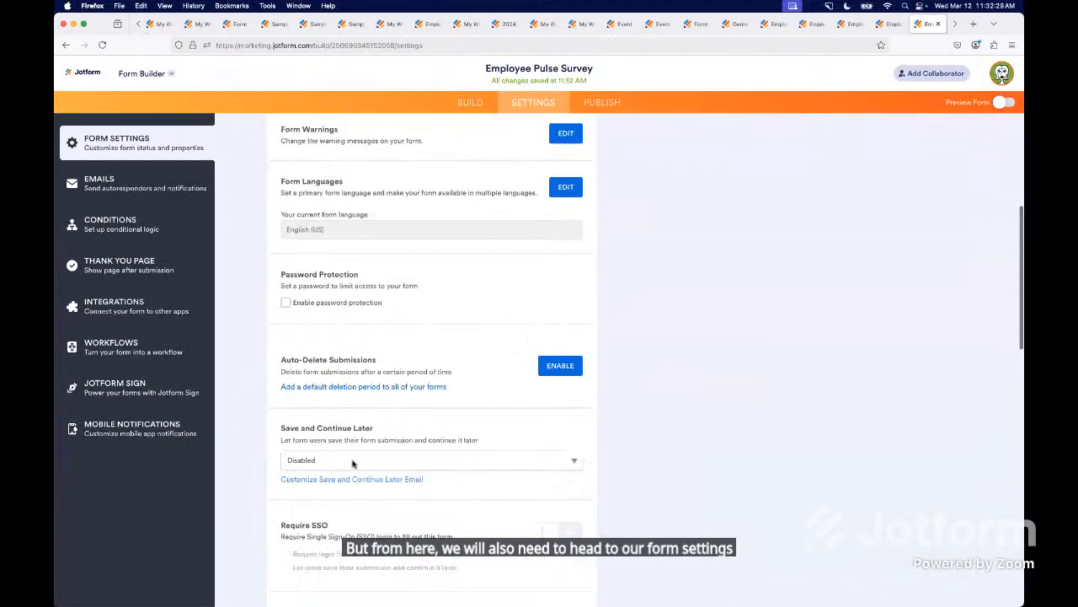
{"action": "scroll", "coordinate": [354, 421], "scroll_direction": "down", "scroll_amount": 5}
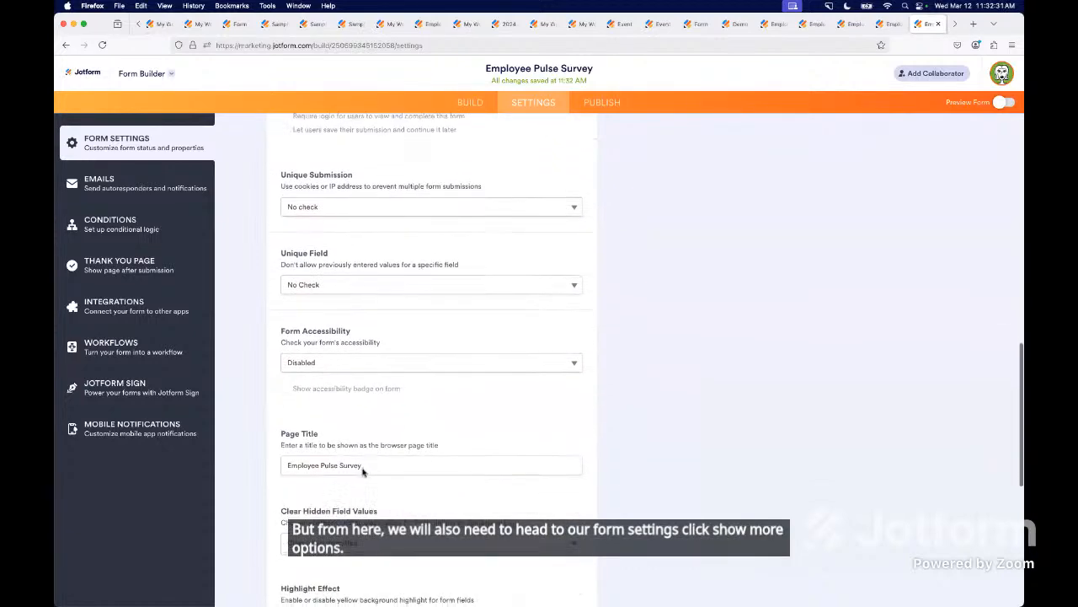
{"action": "left_click", "coordinate": [324, 457]}
{"action": "left_click", "coordinate": [323, 451]}
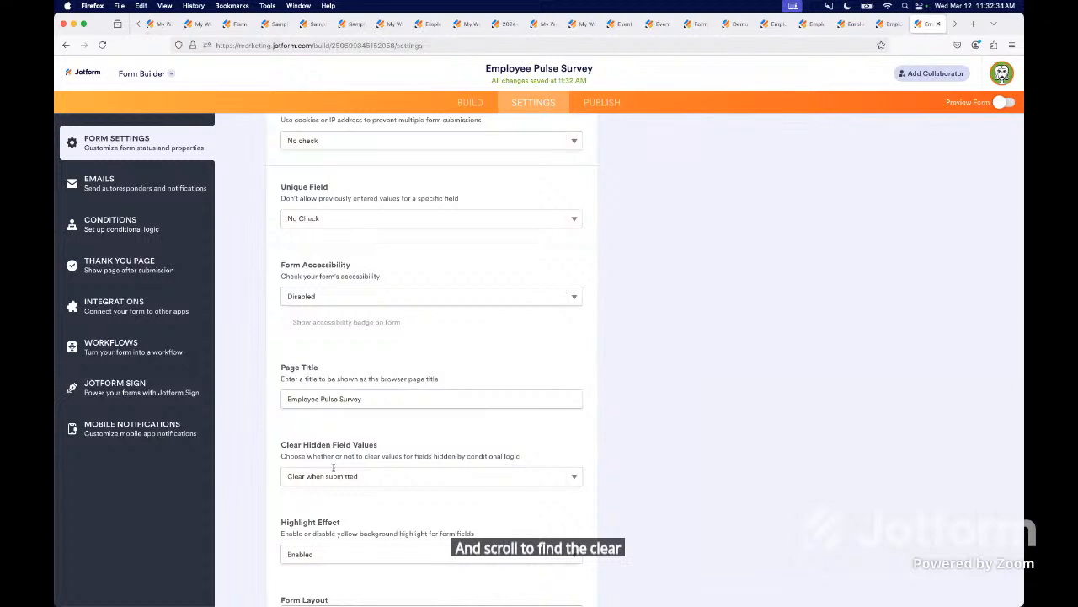
{"action": "left_click", "coordinate": [363, 480]}
{"action": "left_click", "coordinate": [354, 489]}
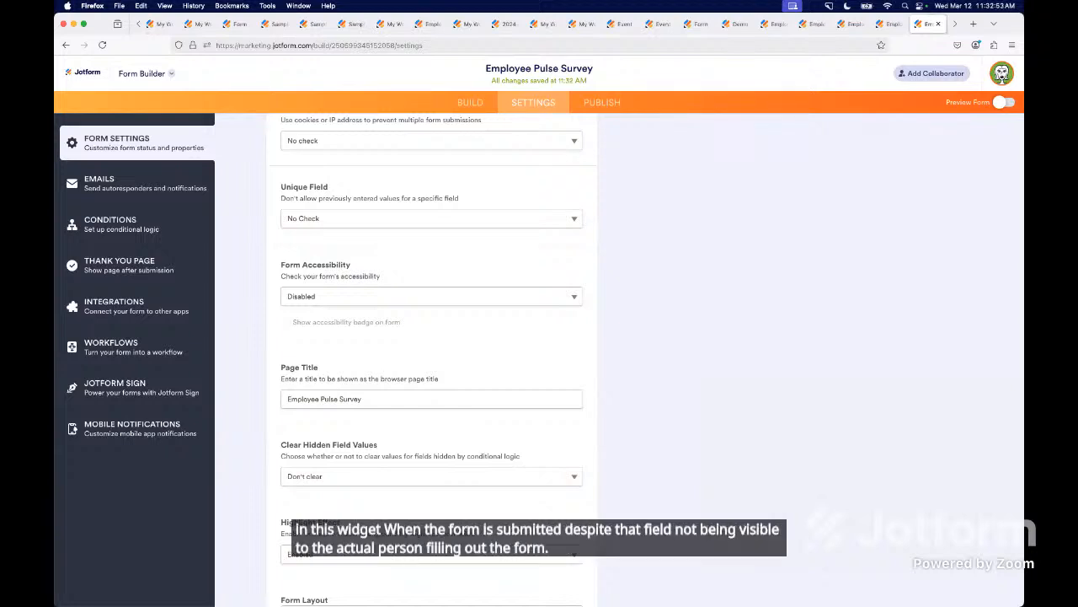
- In Demo Form 2, align the Email field's label to the left with Set as form default turned off
{"action": "scroll", "coordinate": [928, 28], "scroll_direction": "down", "scroll_amount": 1}
{"action": "left_click", "coordinate": [928, 26]}
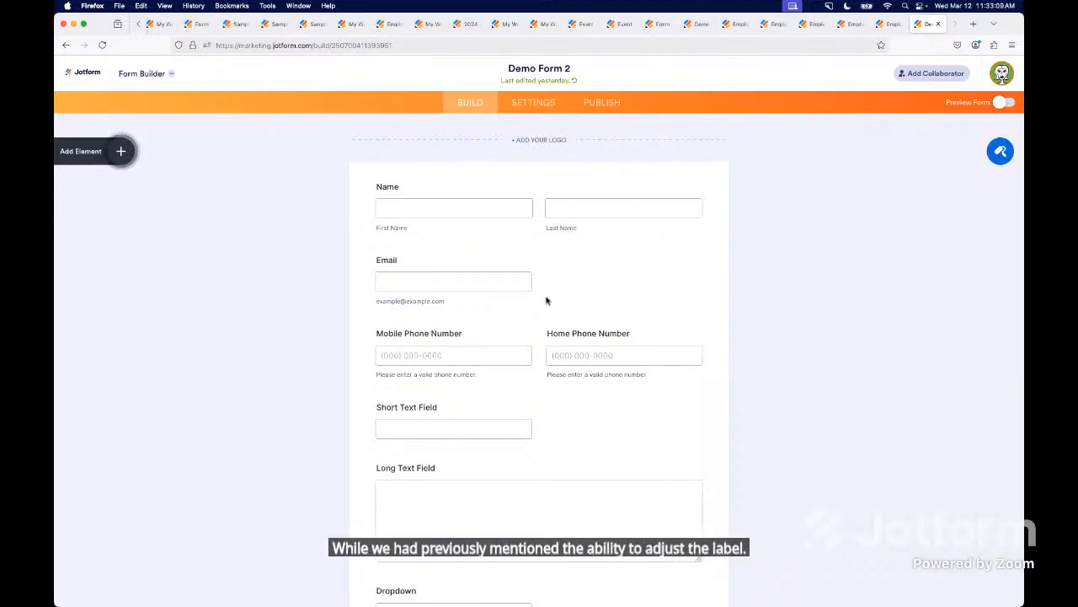
{"action": "left_click", "coordinate": [440, 272]}
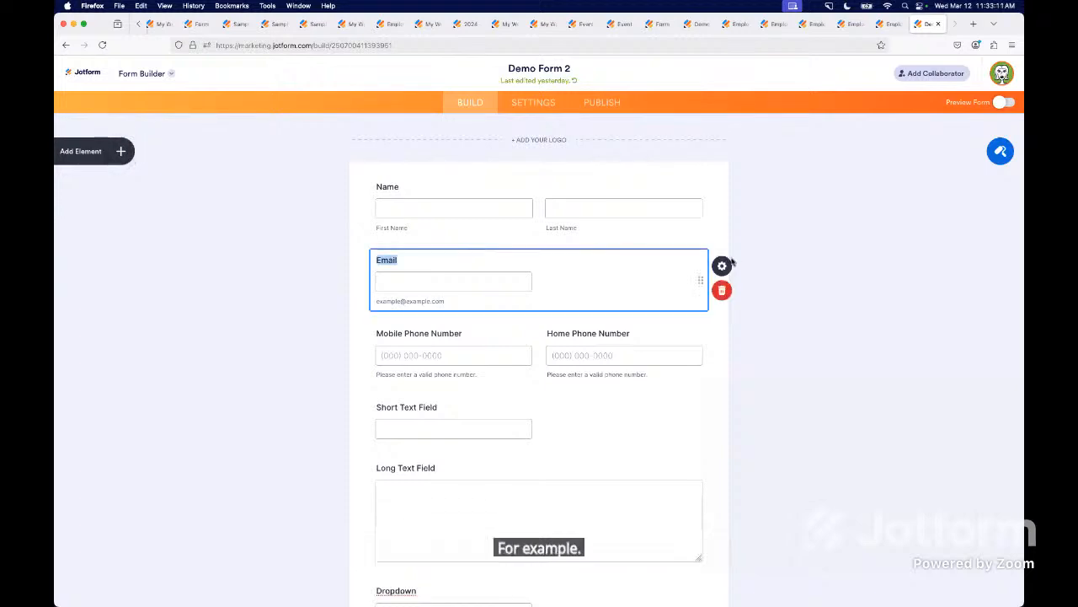
{"action": "left_click", "coordinate": [722, 266]}
{"action": "left_click", "coordinate": [834, 282]}
{"action": "left_click", "coordinate": [834, 261]}
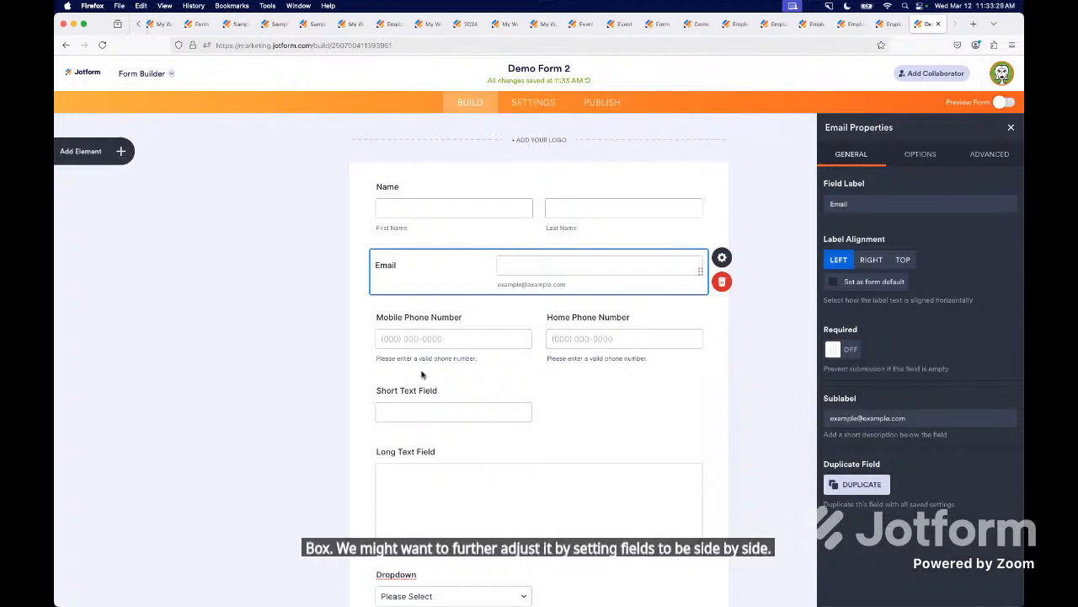
- Compare the Mobile and Home Phone Number field properties, including the advanced Shrink option that allows side-by-side placement
{"action": "left_click", "coordinate": [443, 324]}
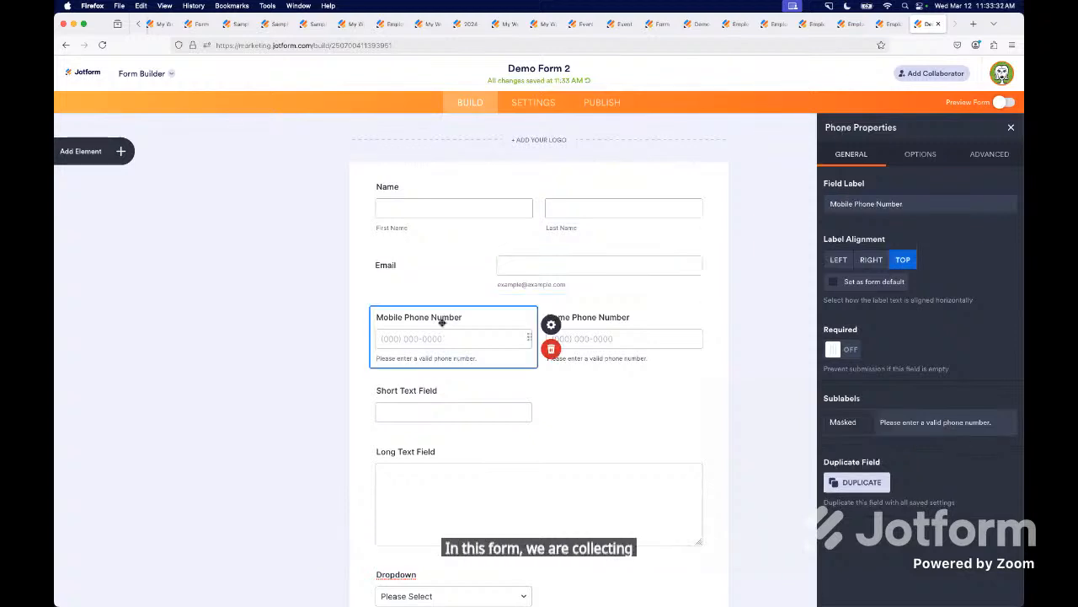
{"action": "left_click", "coordinate": [644, 332]}
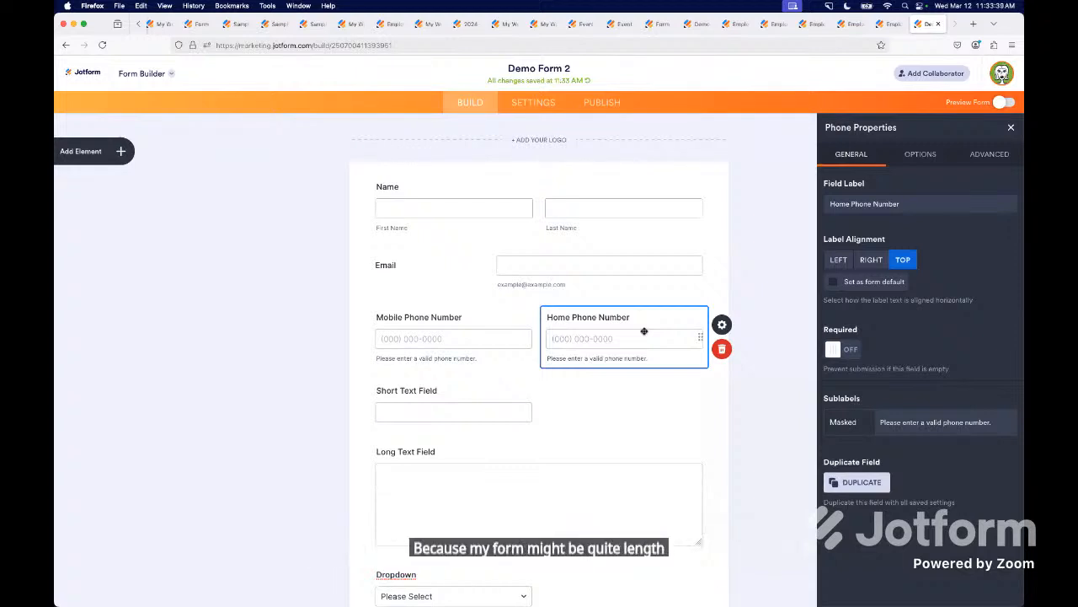
{"action": "left_click", "coordinate": [993, 156]}
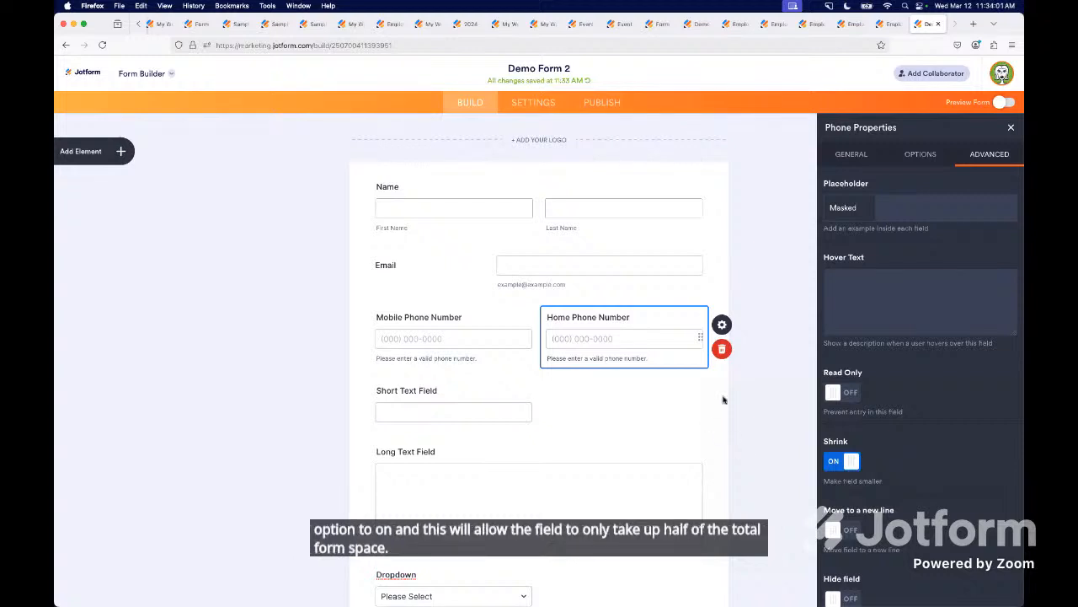
{"action": "left_click", "coordinate": [472, 325]}
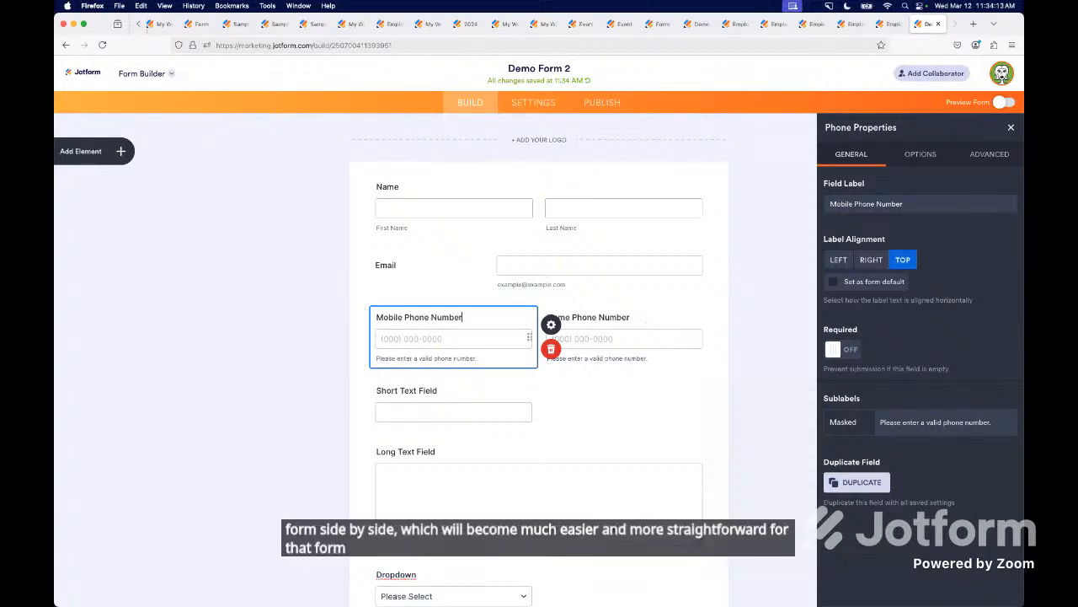
- Switch from the form builder to the full-screen presentation slides
{"action": "key", "text": "ctrl+Up"}
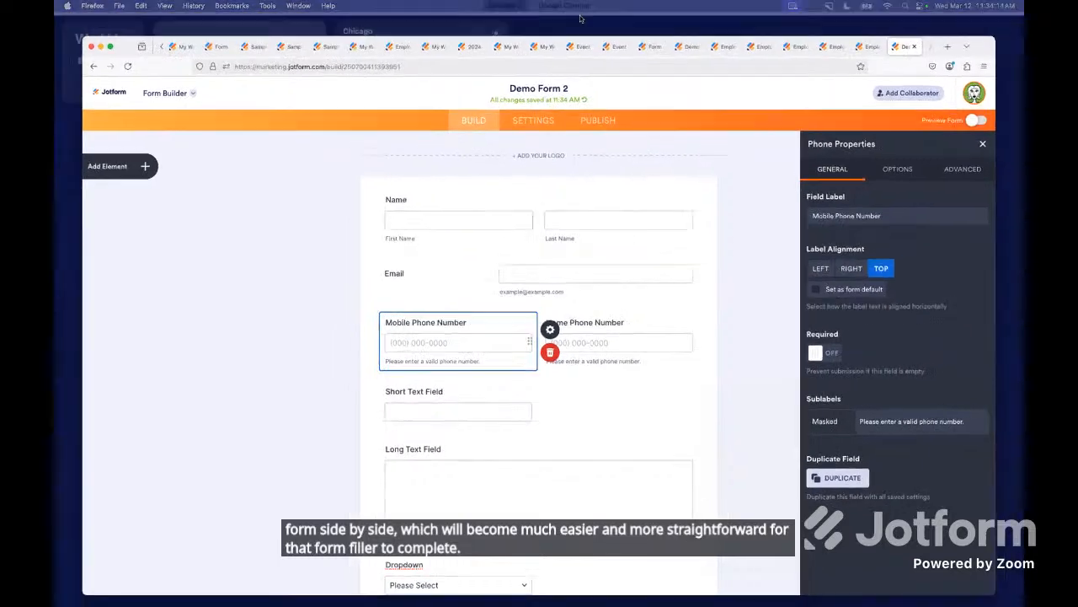
{"action": "left_click", "coordinate": [578, 19]}
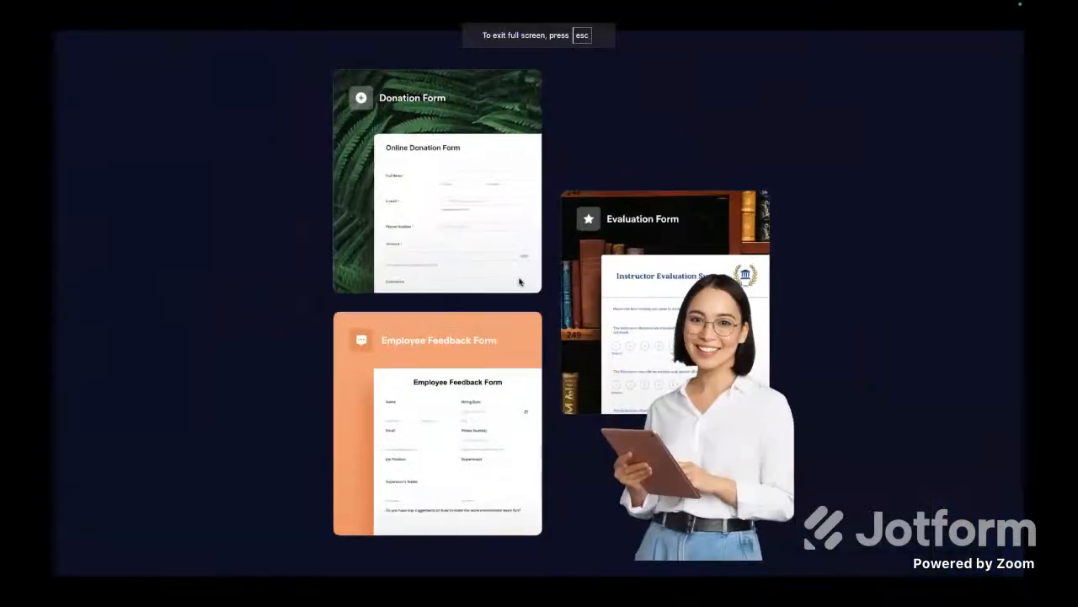